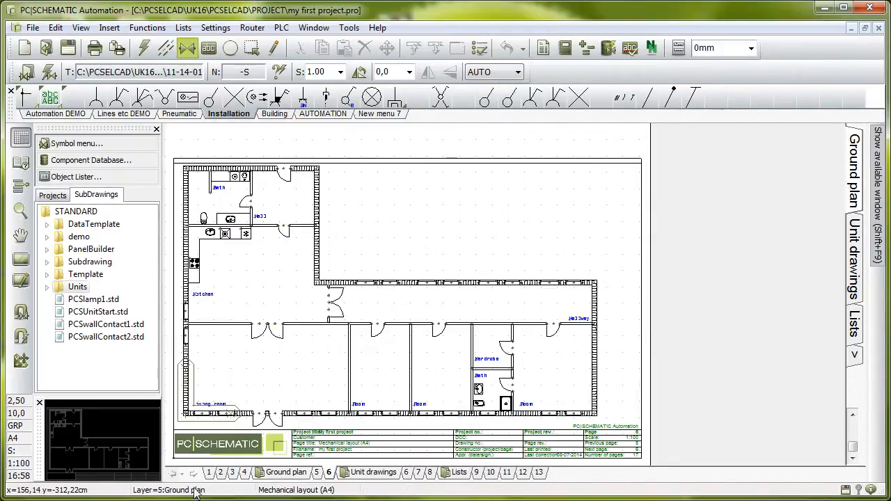
- Make the Elec. installation layer active and pick the single-pole switch symbol 11-14-01 for placement
{"action": "left_click", "coordinate": [22, 189]}
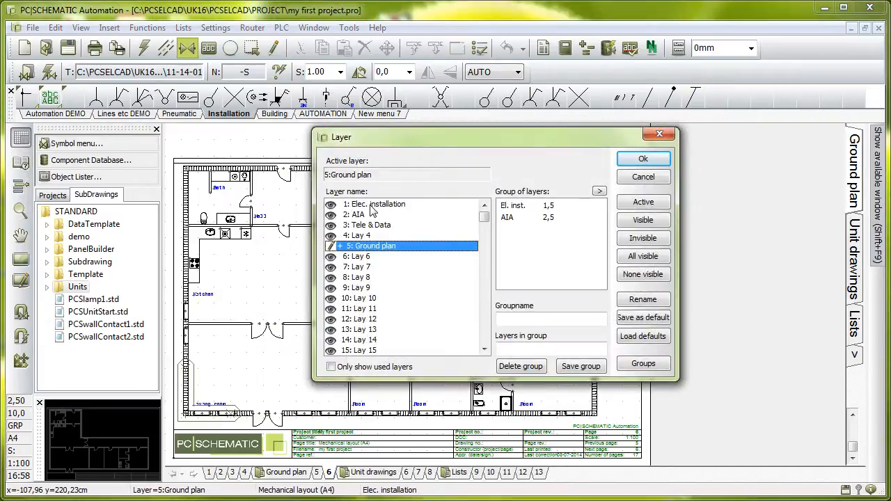
{"action": "double_click", "coordinate": [372, 205]}
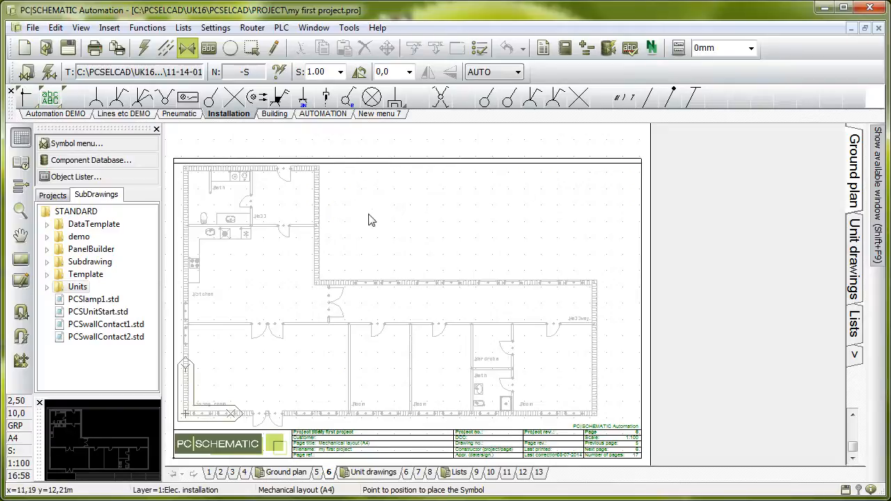
{"action": "left_click", "coordinate": [212, 100]}
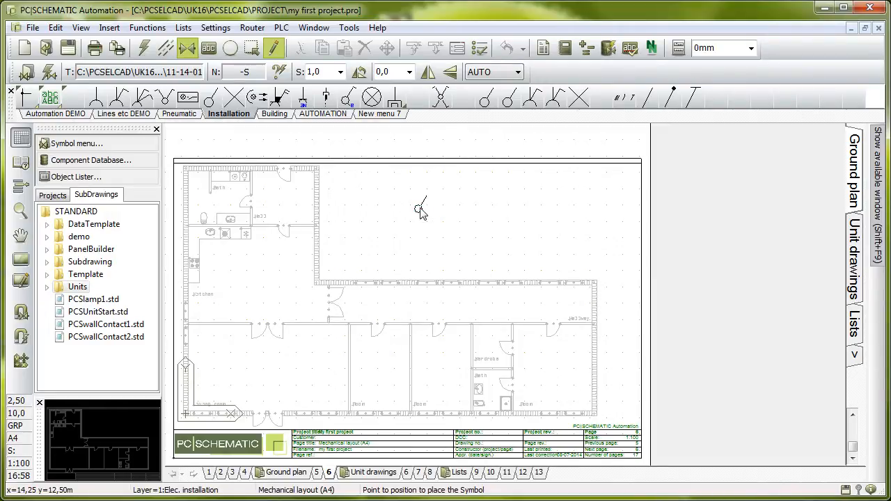
- Try rotating the switch symbol through a full turn, and mirror it horizontally and back
{"action": "key", "text": "space"}
{"action": "key", "text": "space"}
{"action": "key", "text": "space"}
{"action": "key", "text": "space"}
{"action": "left_click", "coordinate": [427, 72]}
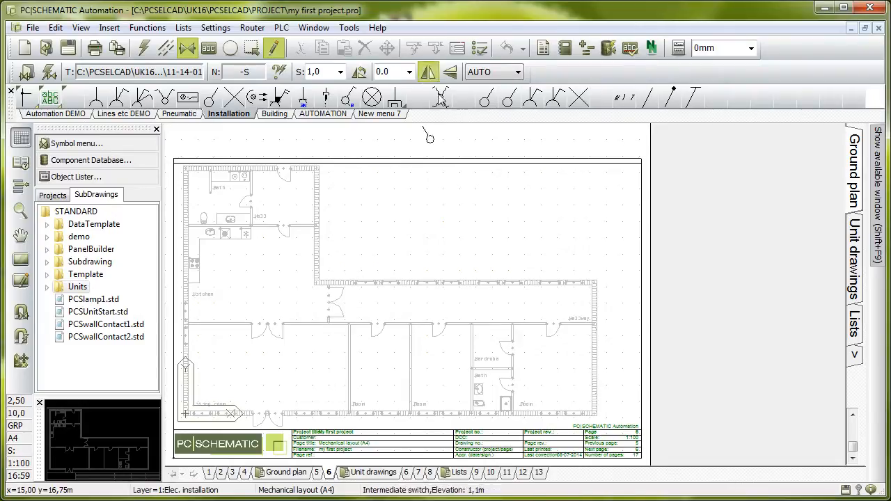
{"action": "left_click", "coordinate": [427, 72]}
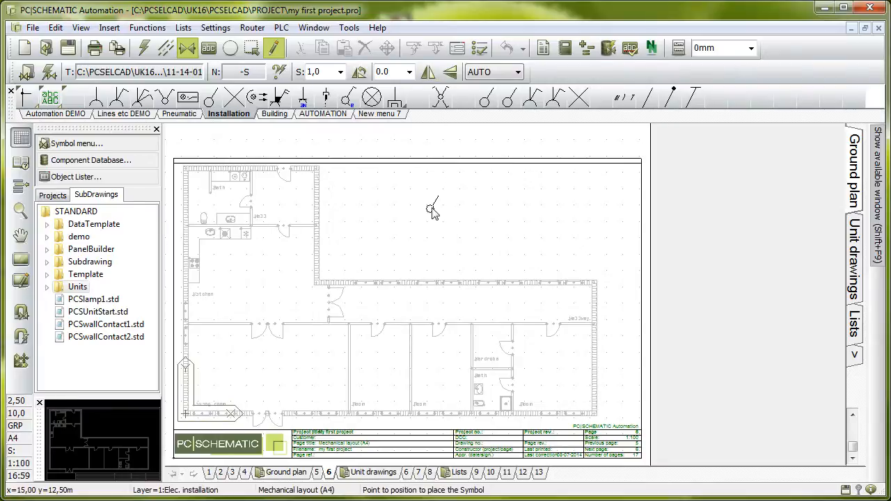
- Try the switch symbol at a scale of 0.50 on the ground plan
{"action": "left_click", "coordinate": [340, 72]}
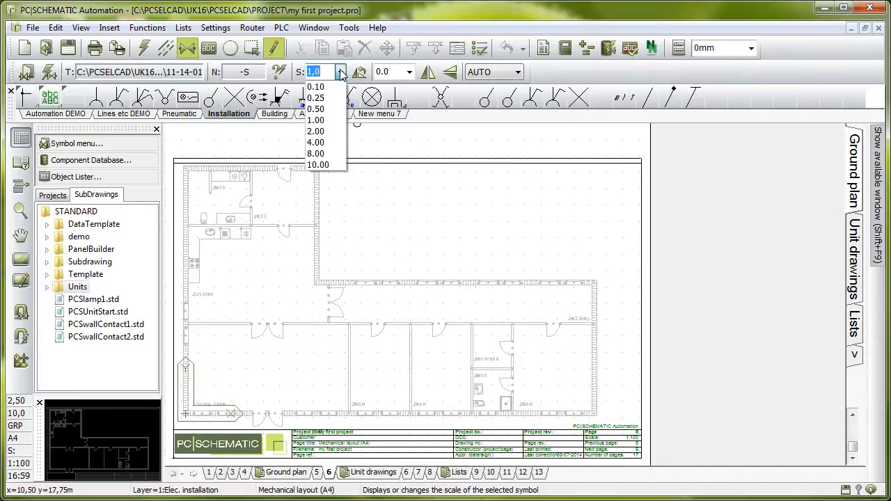
{"action": "left_click", "coordinate": [330, 110]}
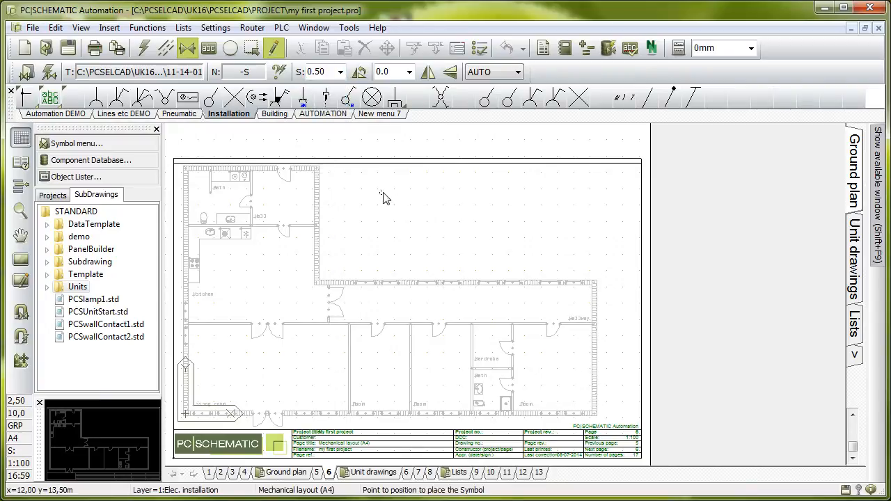
{"action": "scroll", "coordinate": [418, 213], "scroll_direction": "up", "scroll_amount": 2}
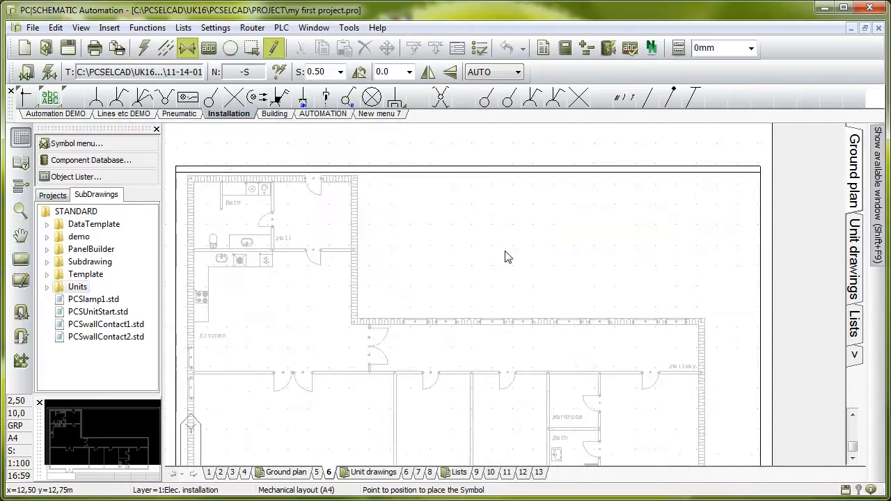
- Set the switch symbol's scale to 0,4
{"action": "left_click", "coordinate": [331, 72]}
{"action": "type", "text": "0,4"}
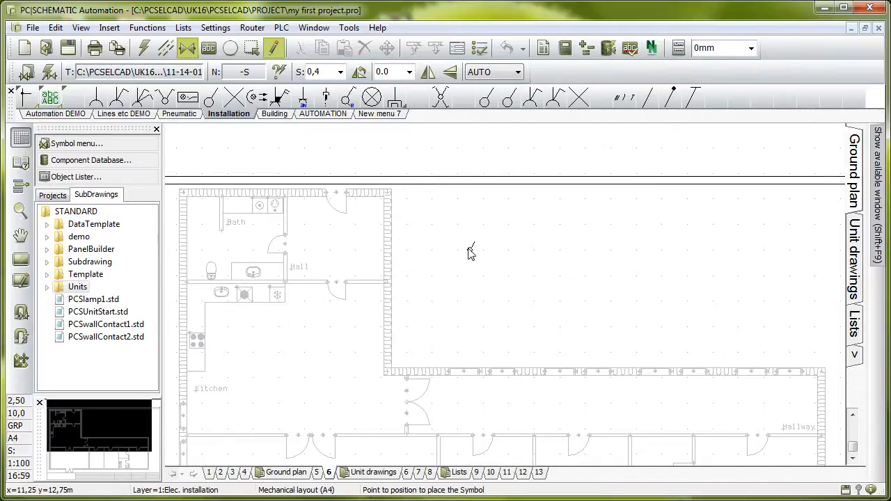
{"action": "scroll", "coordinate": [342, 285], "scroll_direction": "down", "scroll_amount": 1, "text": "ctrl"}
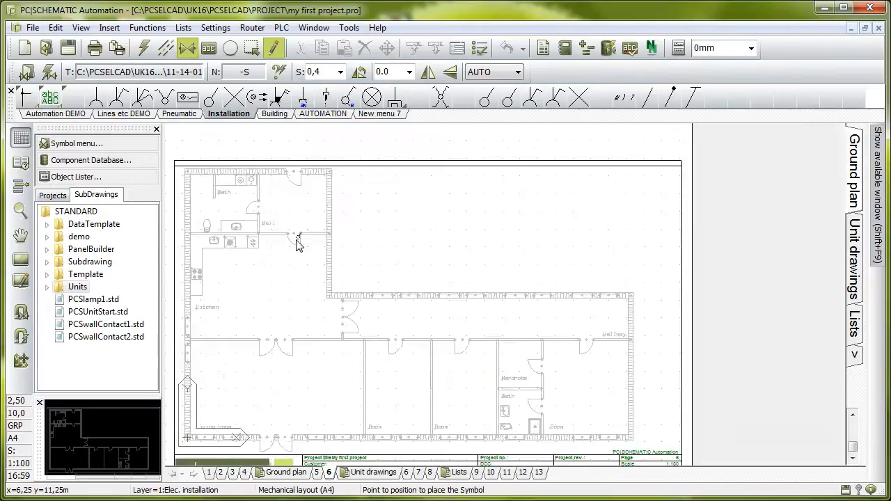
{"action": "scroll", "coordinate": [236, 291], "scroll_direction": "up", "scroll_amount": 3, "text": "ctrl"}
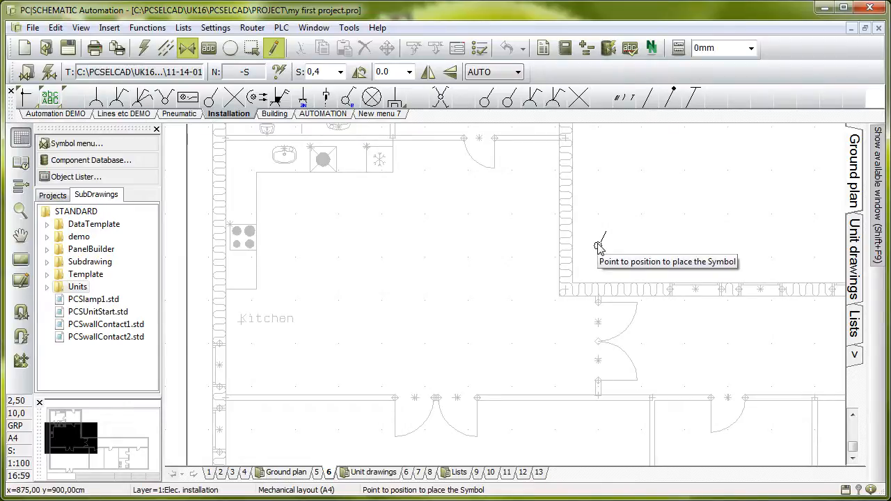
- Try elevations of 10cm and 110mm for the switch symbol
{"action": "left_click", "coordinate": [752, 49]}
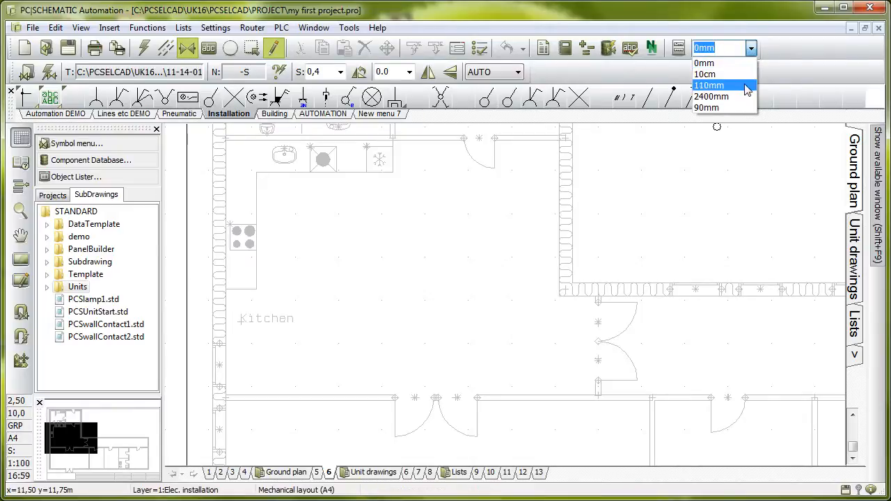
{"action": "left_click", "coordinate": [724, 50]}
{"action": "type", "text": "10cm"}
{"action": "double_click", "coordinate": [722, 44]}
{"action": "type", "text": "110mm"}
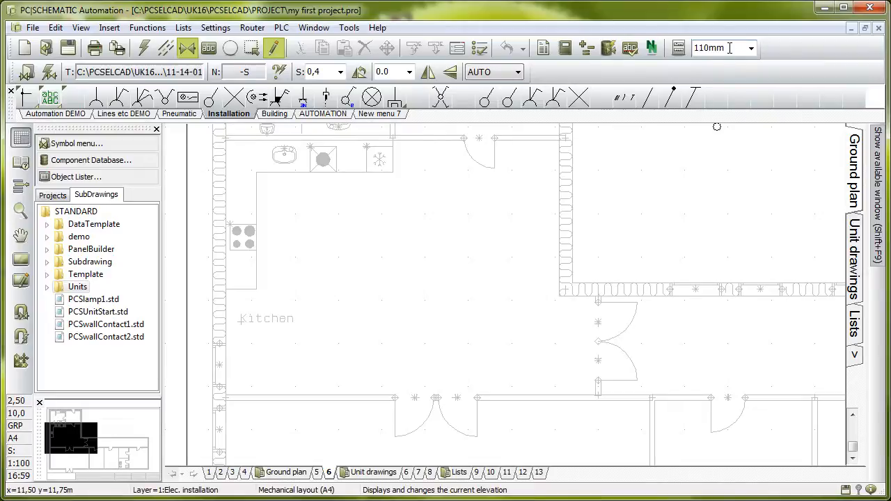
{"action": "double_click", "coordinate": [728, 45]}
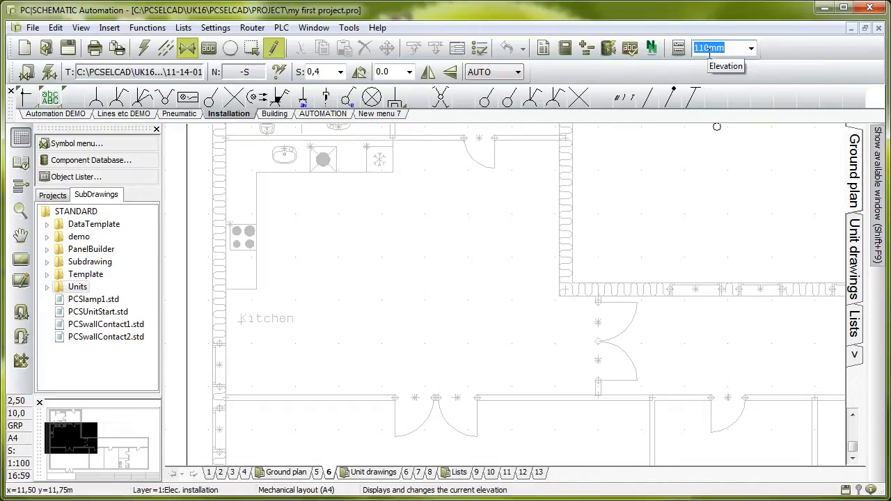
- Place the switch symbol, rotated 90 degrees, on the kitchen's right-hand wall using the 0,50 fine snap
{"action": "left_click", "coordinate": [507, 103]}
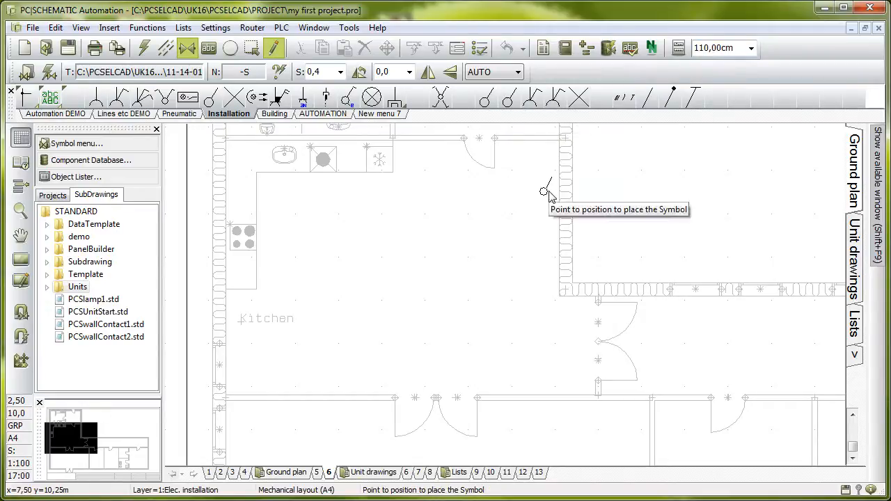
{"action": "scroll", "coordinate": [549, 197], "scroll_direction": "down", "scroll_amount": 1}
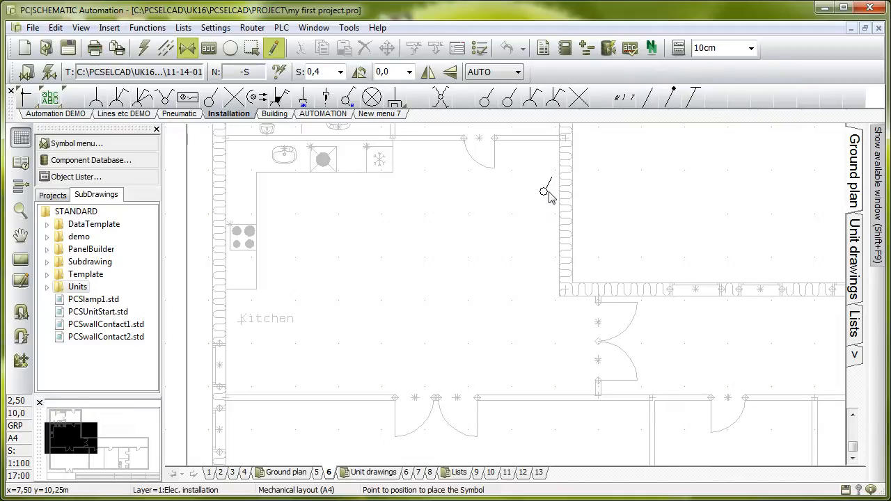
{"action": "key", "text": "shift+s"}
{"action": "right_click", "coordinate": [554, 195]}
{"action": "left_click", "coordinate": [550, 194]}
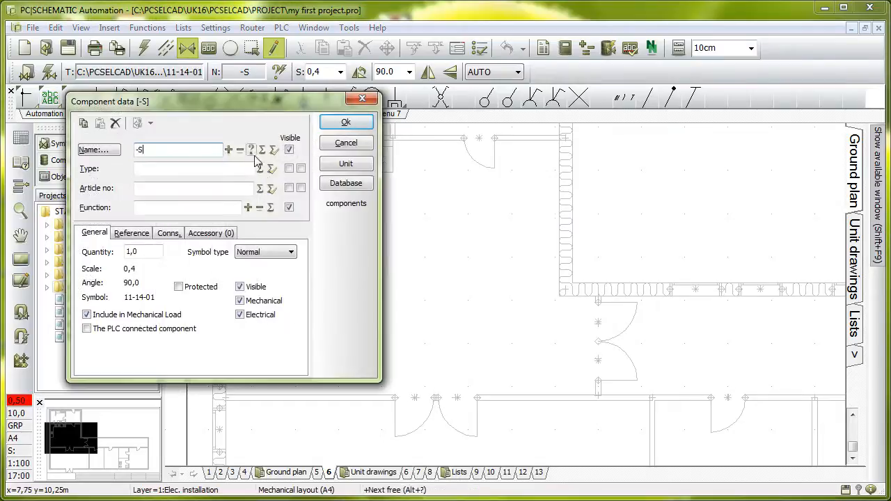
- Give the switch the next free name, -S2, hide its name and function texts, and end symbol placement
{"action": "left_click", "coordinate": [252, 150]}
{"action": "left_click", "coordinate": [288, 207]}
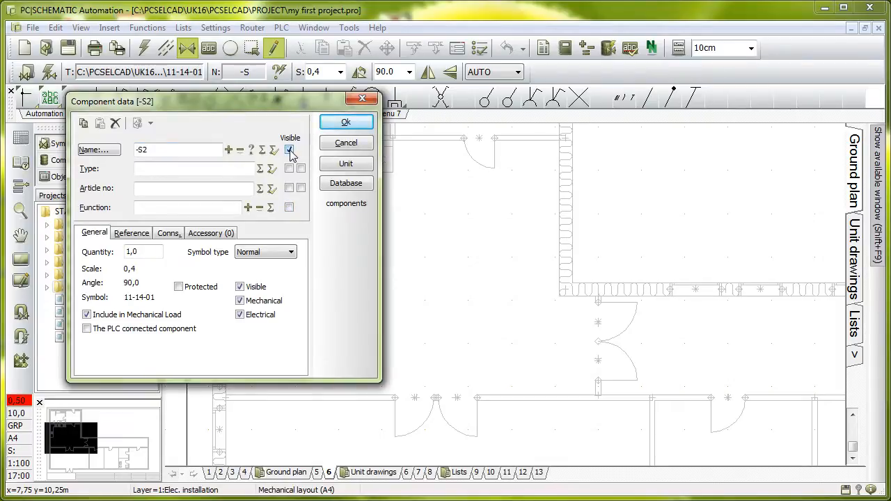
{"action": "left_click", "coordinate": [346, 122]}
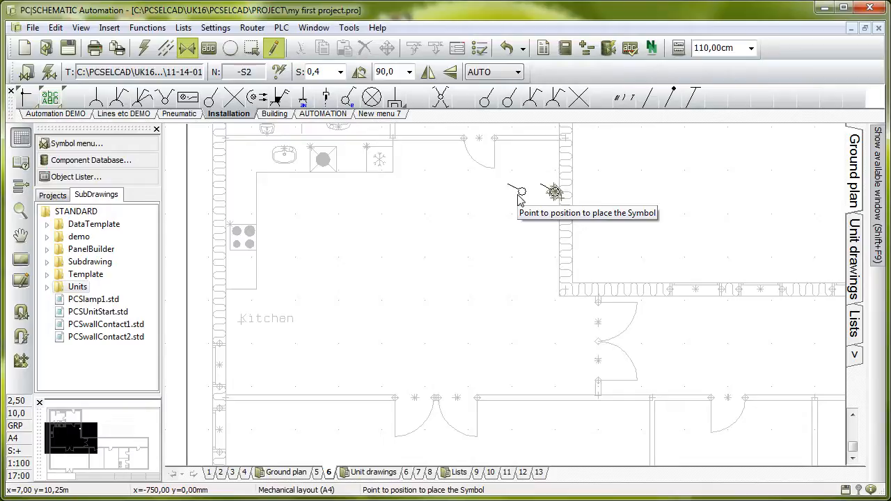
{"action": "key", "text": "Escape"}
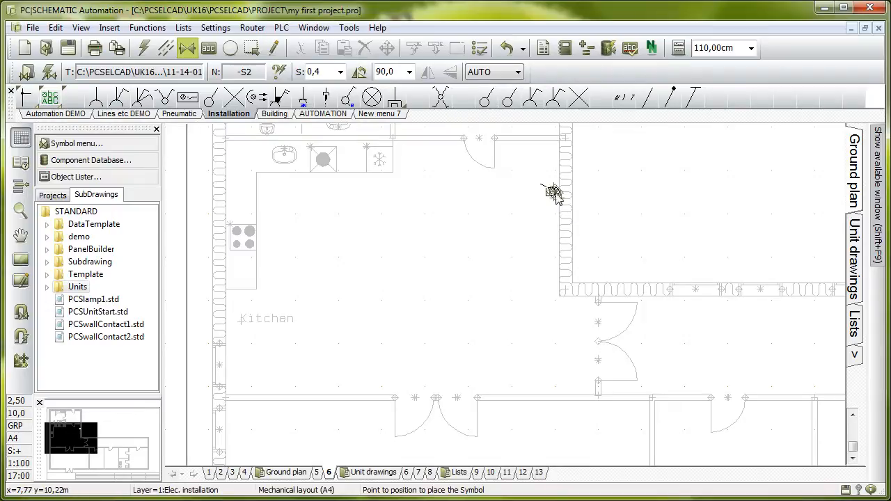
- Enter the type asa and article number asas in the component data of switch -S2
{"action": "left_click", "coordinate": [556, 194]}
{"action": "double_click", "coordinate": [553, 193]}
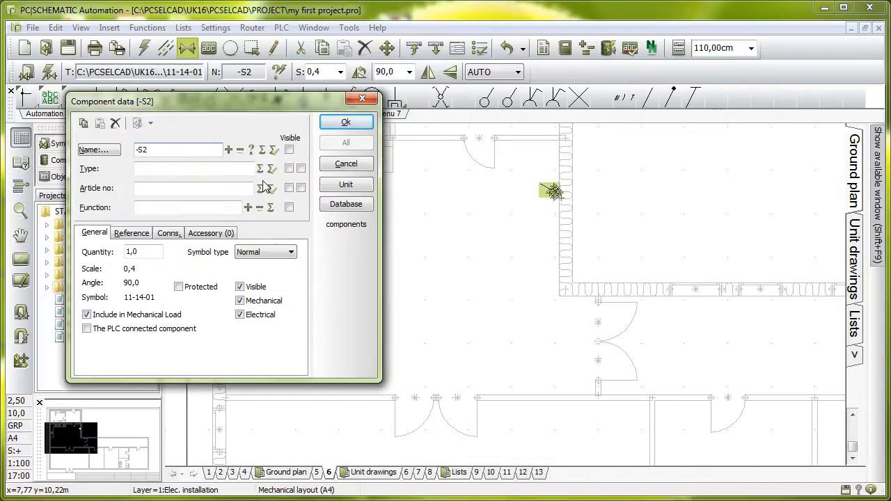
{"action": "left_click", "coordinate": [185, 169]}
{"action": "type", "text": "asa"}
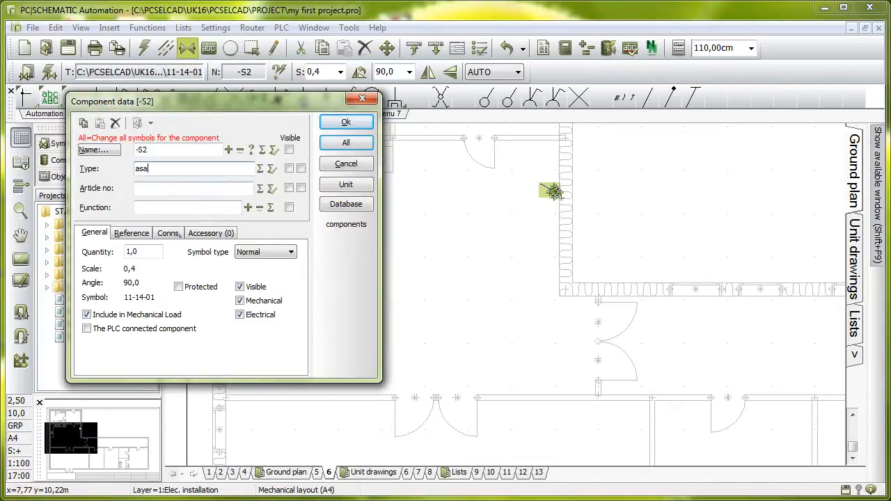
{"action": "left_click", "coordinate": [150, 190]}
{"action": "type", "text": "asas"}
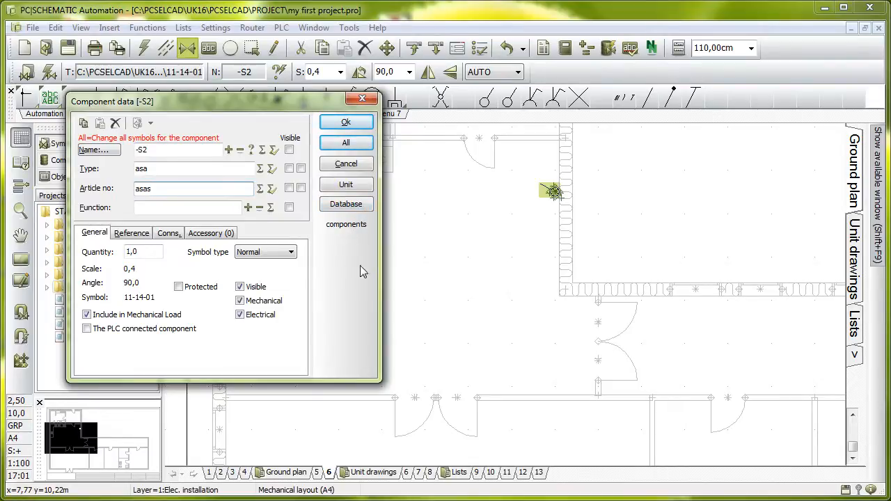
{"action": "left_click", "coordinate": [361, 167]}
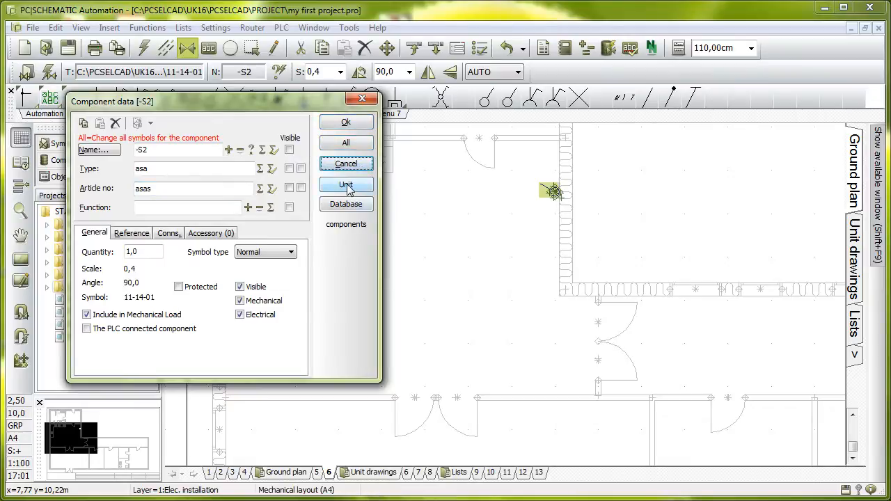
{"action": "left_click", "coordinate": [351, 123]}
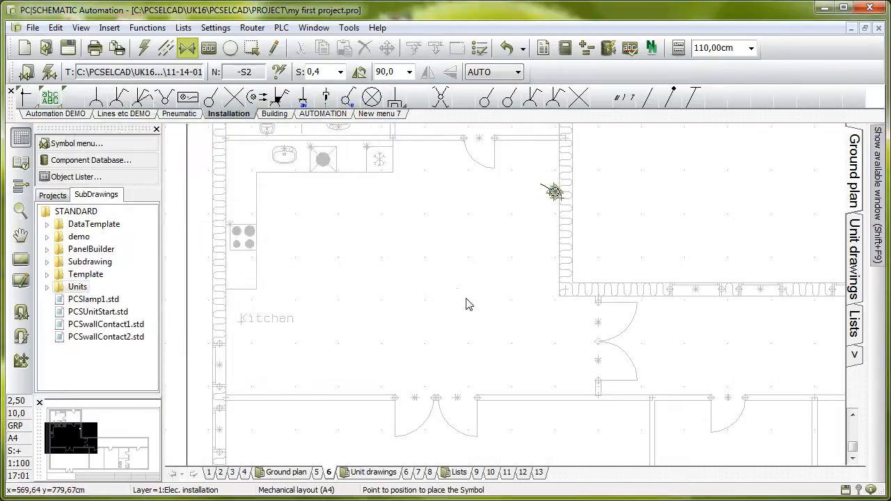
- Examine the unit drawings for the single pole switch, switch with outlet and lamp outlet, and return to the mechanical layout
{"action": "left_click", "coordinate": [407, 473]}
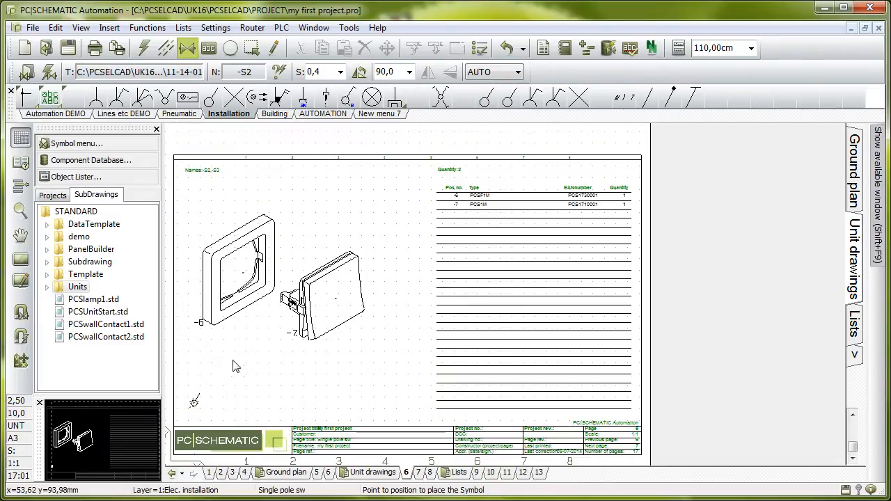
{"action": "left_click", "coordinate": [418, 473]}
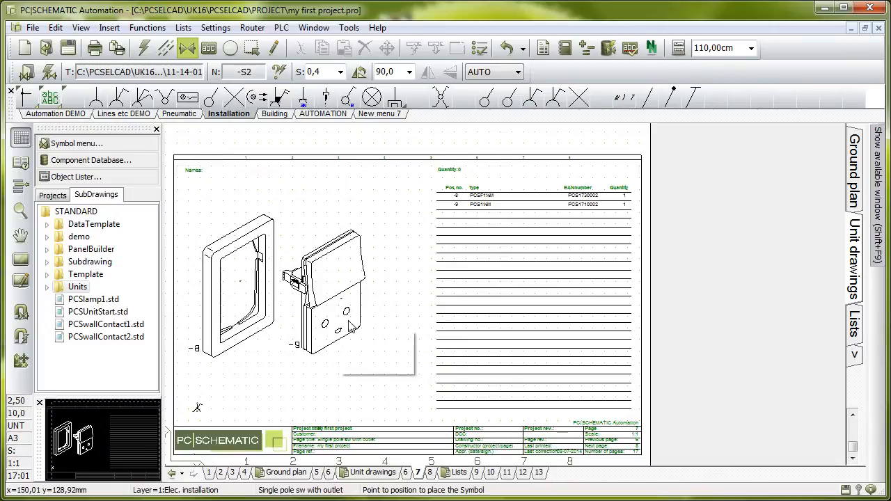
{"action": "left_click", "coordinate": [429, 472]}
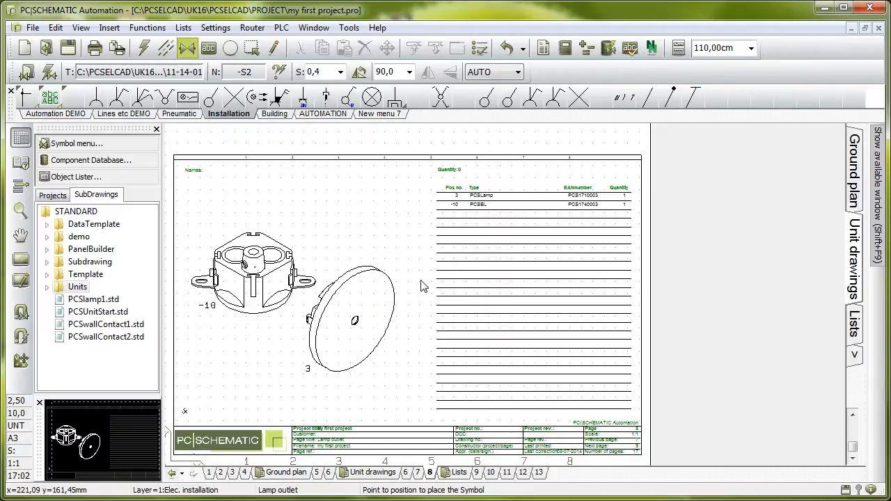
{"action": "left_click", "coordinate": [328, 472]}
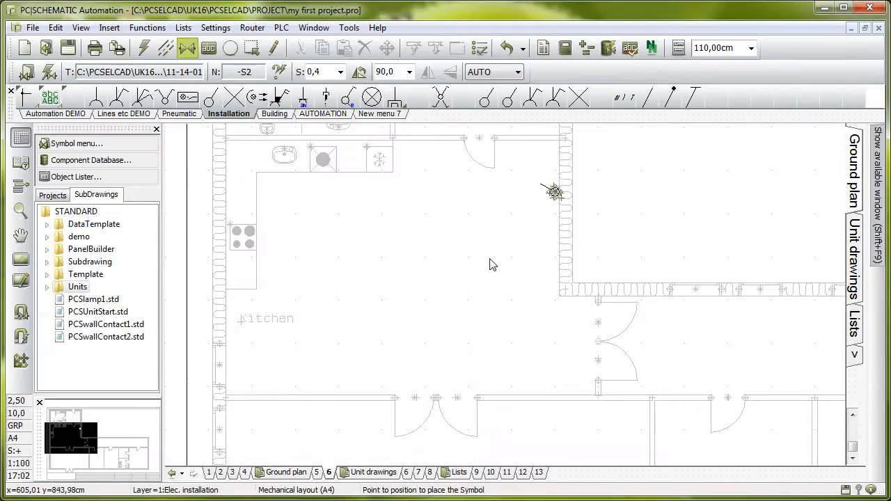
- Assign the unit PCS-1POLE-SW from unit page 6 to switch -S2 in its component data
{"action": "left_click", "coordinate": [553, 192]}
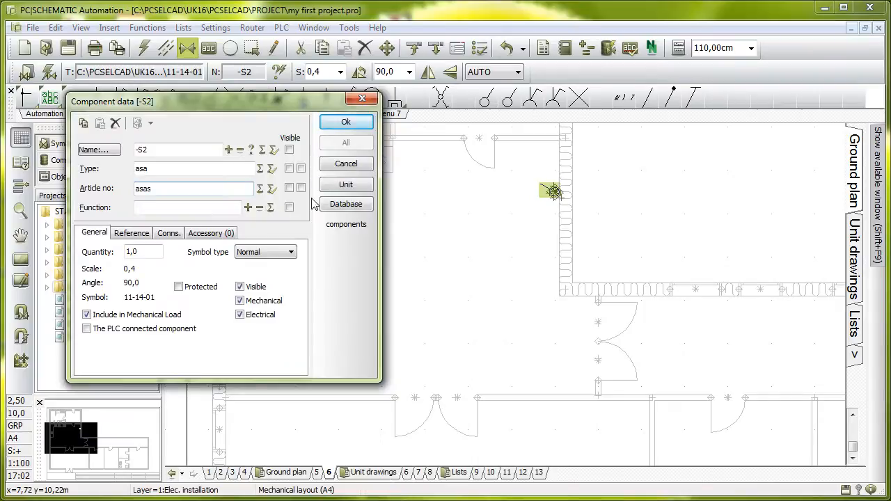
{"action": "left_click", "coordinate": [347, 186]}
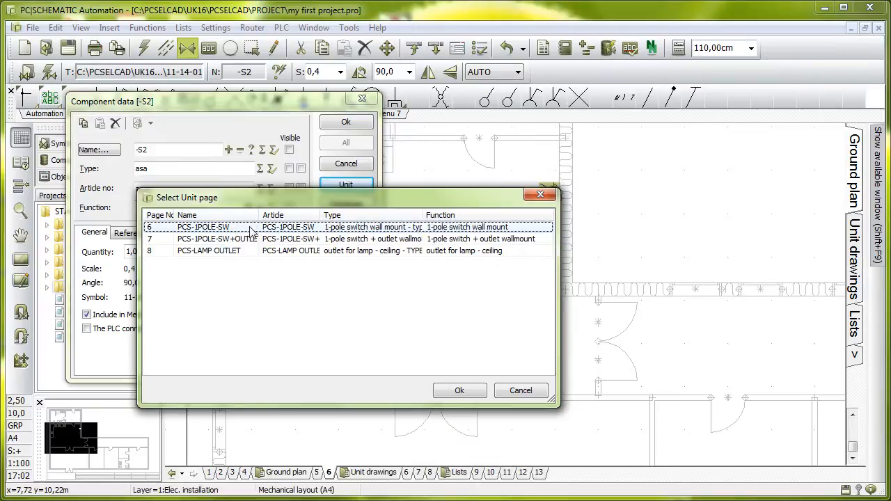
{"action": "double_click", "coordinate": [252, 228]}
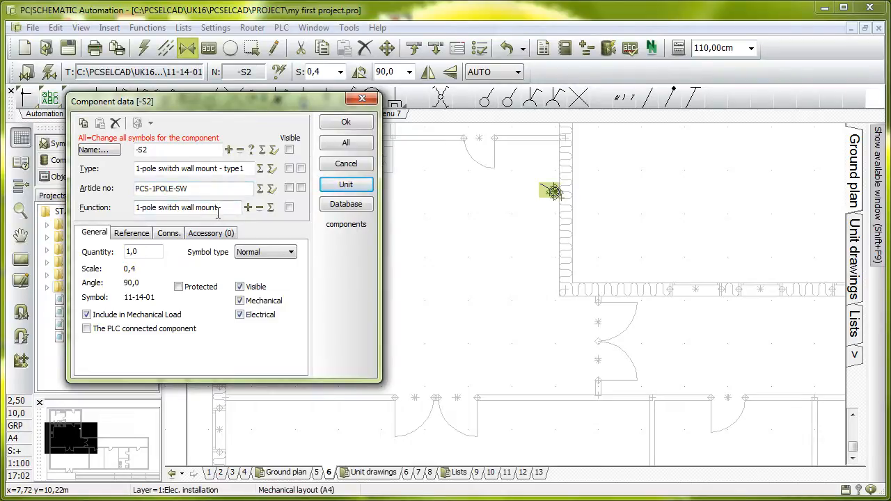
{"action": "left_click", "coordinate": [344, 123]}
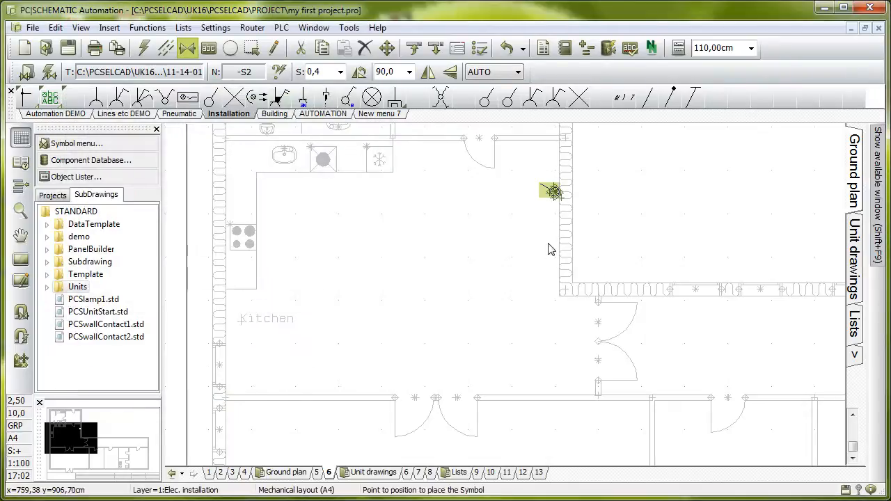
{"action": "left_click", "coordinate": [545, 262]}
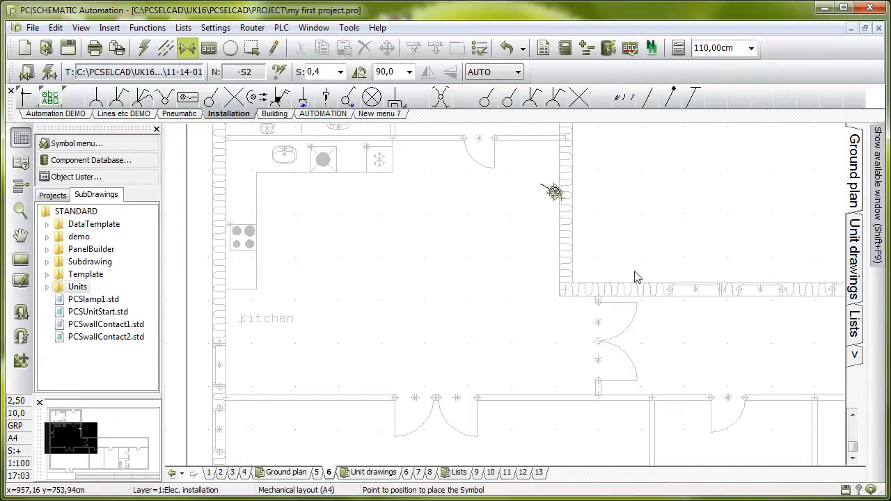
- Place another single-pole switch on the kitchen wall below switch -S2, name it -S3 and hide its name and function texts
{"action": "right_click", "coordinate": [623, 211]}
{"action": "left_click", "coordinate": [512, 99]}
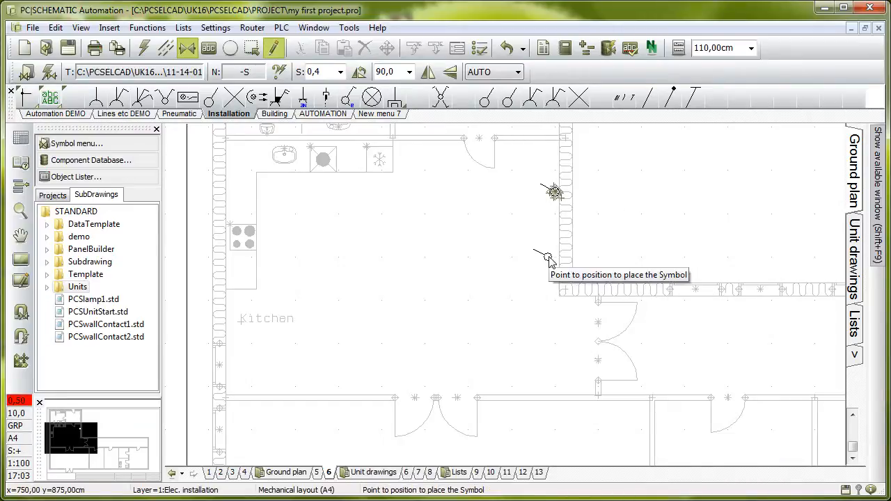
{"action": "left_click", "coordinate": [555, 257]}
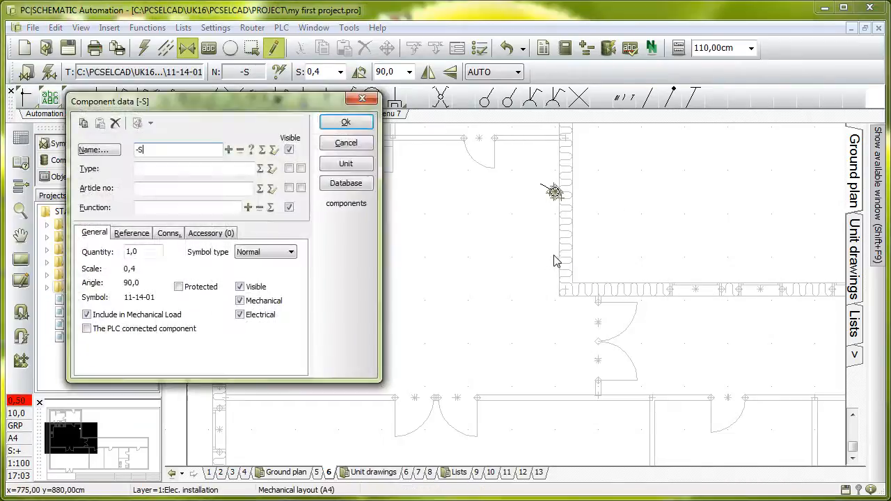
{"action": "left_click", "coordinate": [251, 149]}
{"action": "left_click", "coordinate": [289, 150]}
{"action": "left_click", "coordinate": [289, 208]}
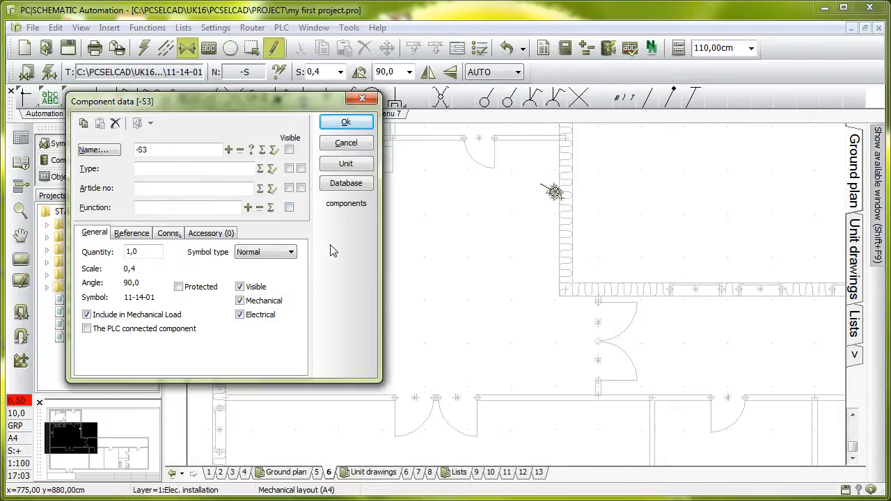
- Assign the unit PCS-1POLE-SW from unit page 6 to switch -S3 and accept its component data
{"action": "left_click", "coordinate": [346, 163]}
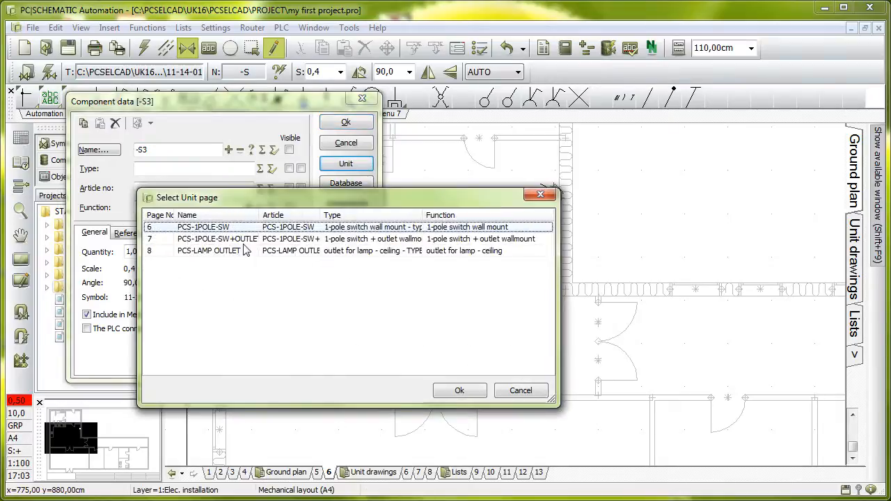
{"action": "double_click", "coordinate": [242, 227]}
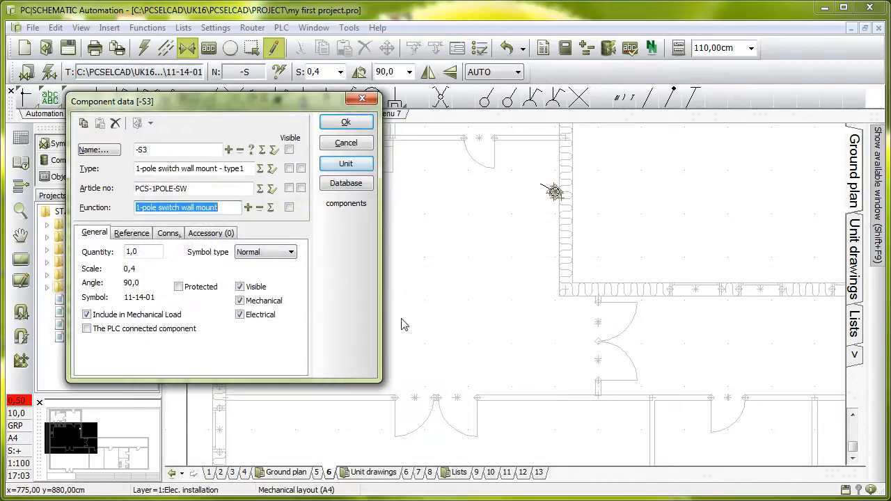
{"action": "left_click", "coordinate": [346, 122]}
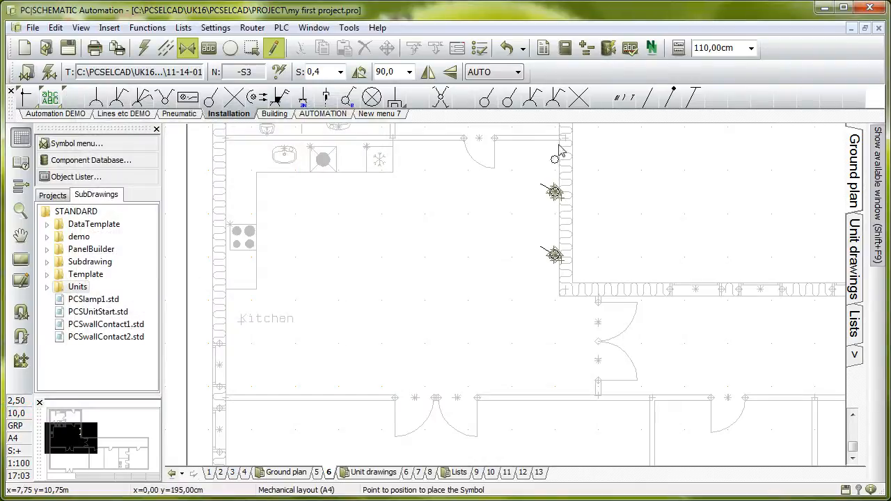
- Place a switch-with-outlet symbol at 0° on the kitchen's lower wall and hide its name and function texts
{"action": "left_click", "coordinate": [532, 100]}
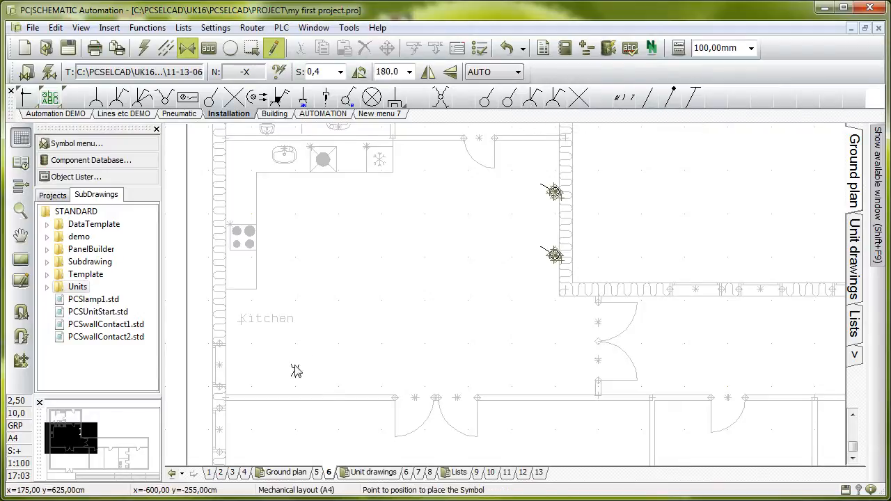
{"action": "left_click", "coordinate": [268, 391]}
{"action": "left_click", "coordinate": [289, 149]}
{"action": "left_click", "coordinate": [289, 207]}
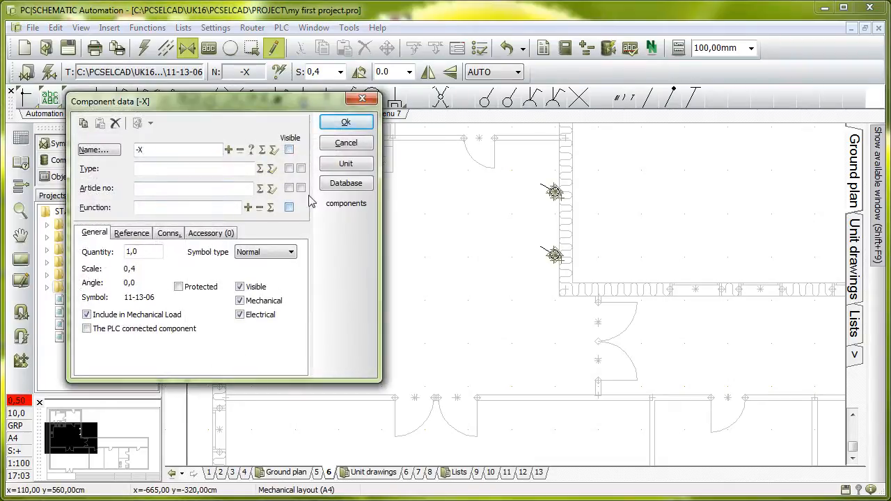
- Name the new switched outlet -X1 and assign it the unit PCS-1POLE-SW+OUTLET from unit page 7
{"action": "left_click", "coordinate": [343, 165]}
{"action": "double_click", "coordinate": [254, 240]}
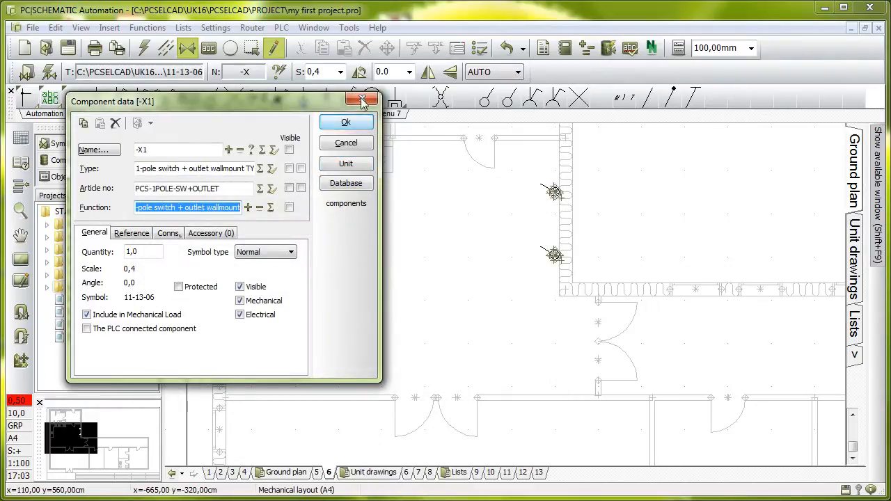
{"action": "left_click", "coordinate": [346, 123]}
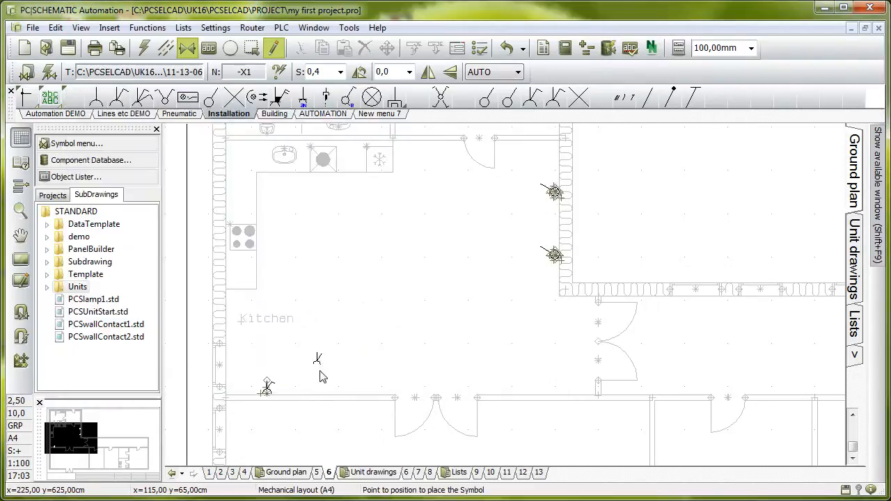
- Place a second switched outlet beside -X1 on the same kitchen wall and give it the next free name, -X2
{"action": "key", "text": "shift+s"}
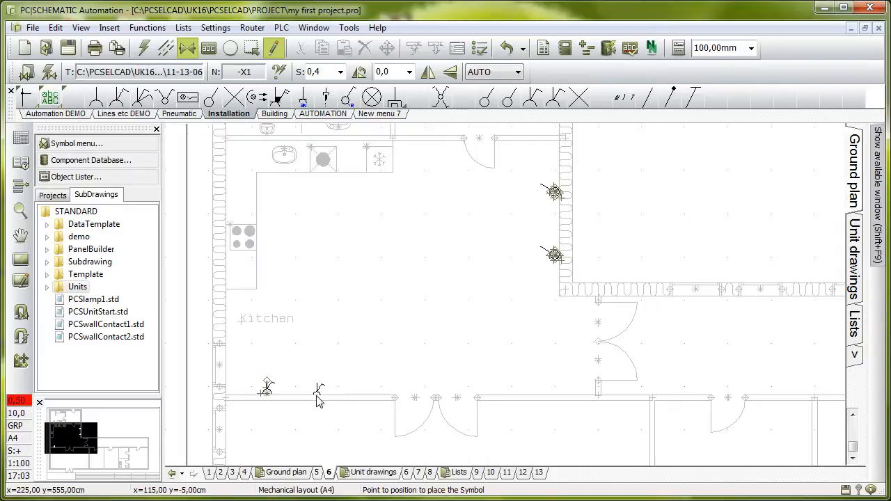
{"action": "left_click", "coordinate": [317, 392]}
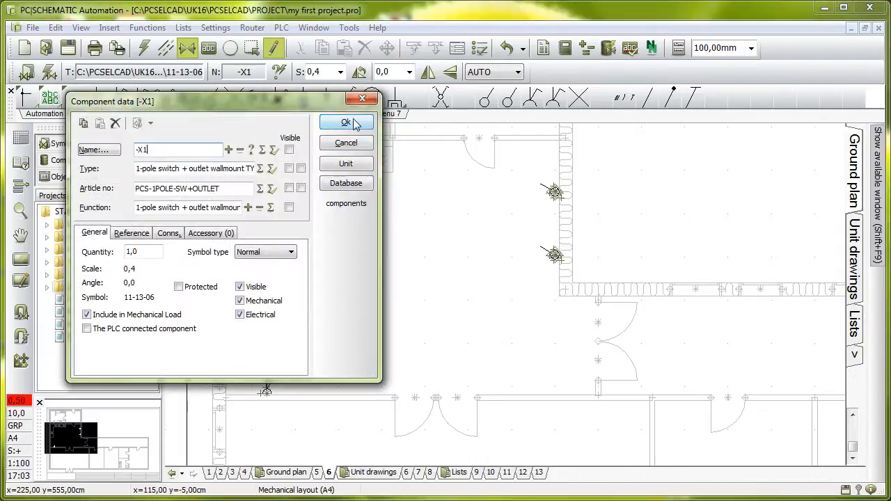
{"action": "left_click", "coordinate": [251, 149]}
{"action": "left_click", "coordinate": [328, 123]}
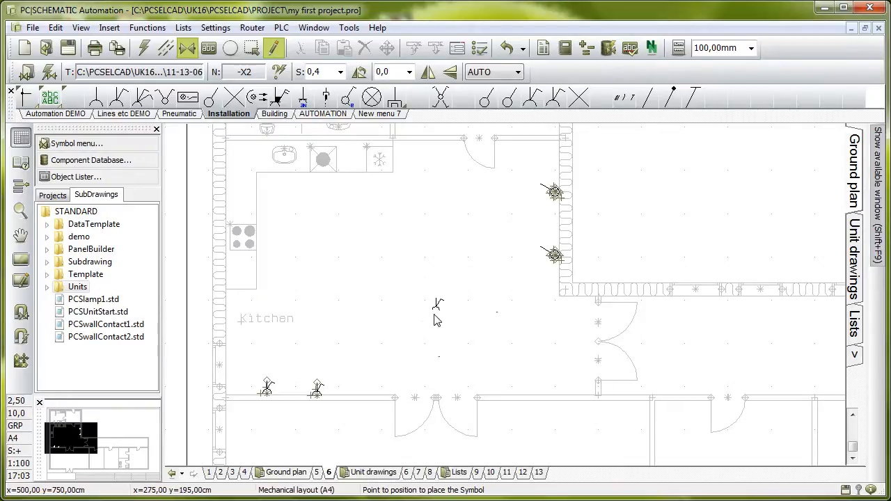
- Place a third switched outlet, rotated to 270°, on the kitchen's left wall below the counter
{"action": "left_click", "coordinate": [533, 101]}
{"action": "key", "text": "space"}
{"action": "key", "text": "space"}
{"action": "key", "text": "space"}
{"action": "key", "text": "space"}
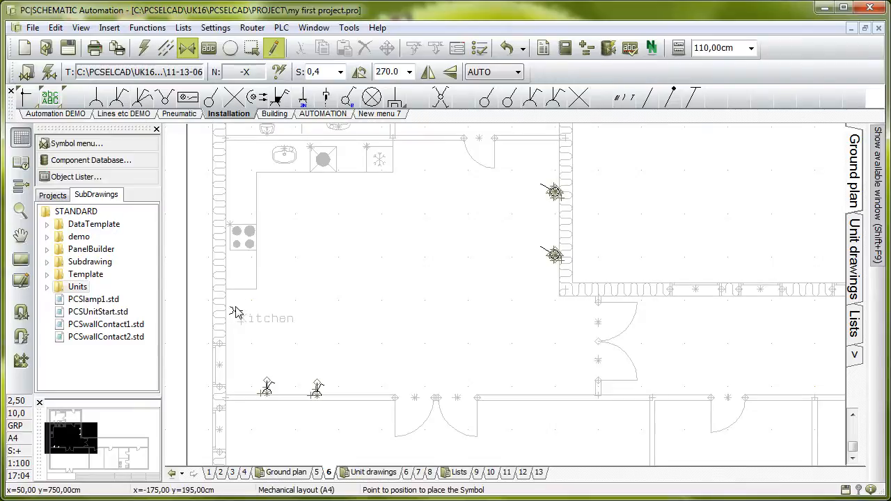
{"action": "key", "text": "space"}
{"action": "key", "text": "space"}
{"action": "key", "text": "space"}
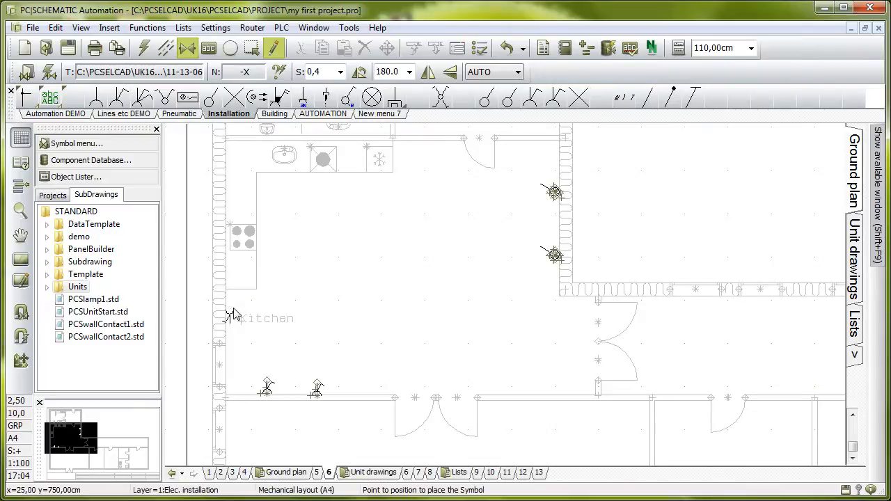
{"action": "left_click", "coordinate": [230, 304]}
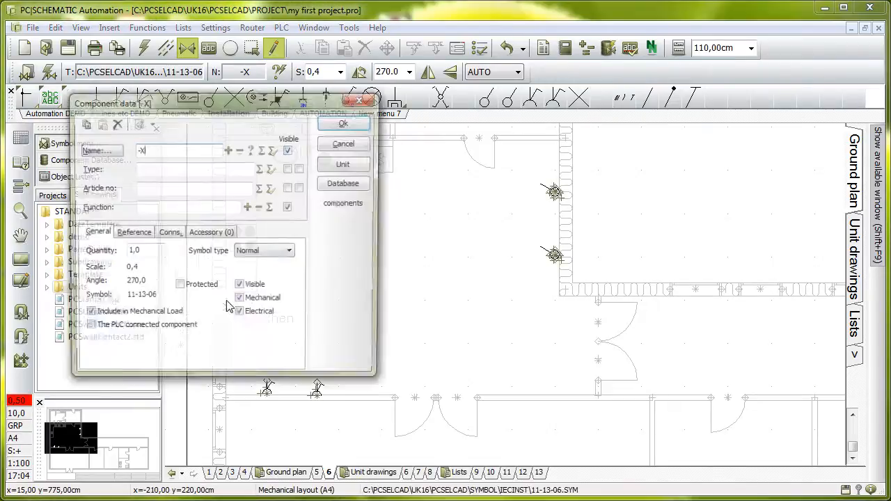
- Name the left-wall outlet -X3, hide its name and function texts, and assign it the unit PCS-1POLE-SW+OUTLET from page 7
{"action": "left_click", "coordinate": [253, 150]}
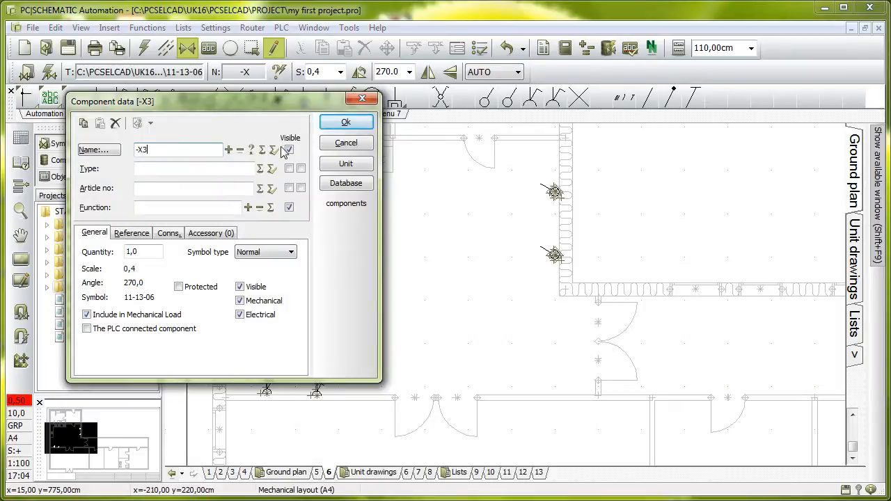
{"action": "left_click", "coordinate": [288, 207]}
{"action": "left_click", "coordinate": [337, 166]}
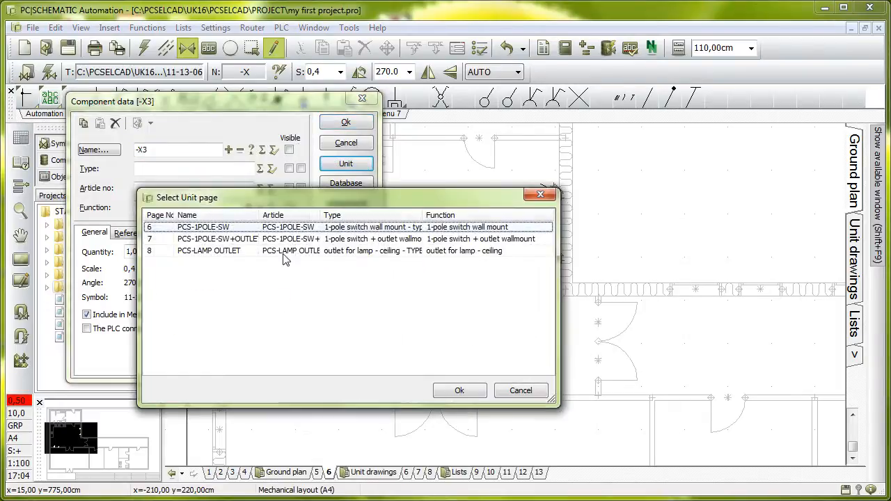
{"action": "double_click", "coordinate": [282, 243]}
{"action": "left_click", "coordinate": [348, 123]}
- Place a ceiling lamp outlet in the kitchen, name it -X4 with its name hidden, and assign the unit PCS-LAMP OUTLET from page 8
{"action": "left_click", "coordinate": [578, 95]}
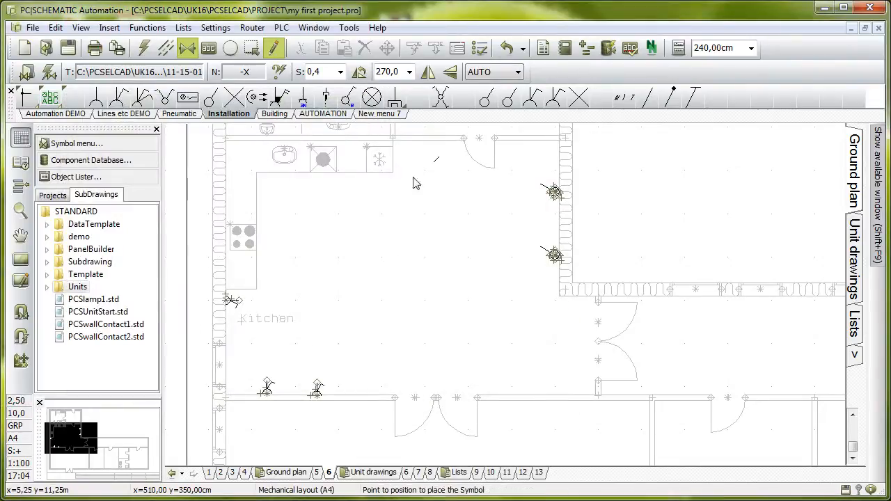
{"action": "left_click", "coordinate": [368, 268]}
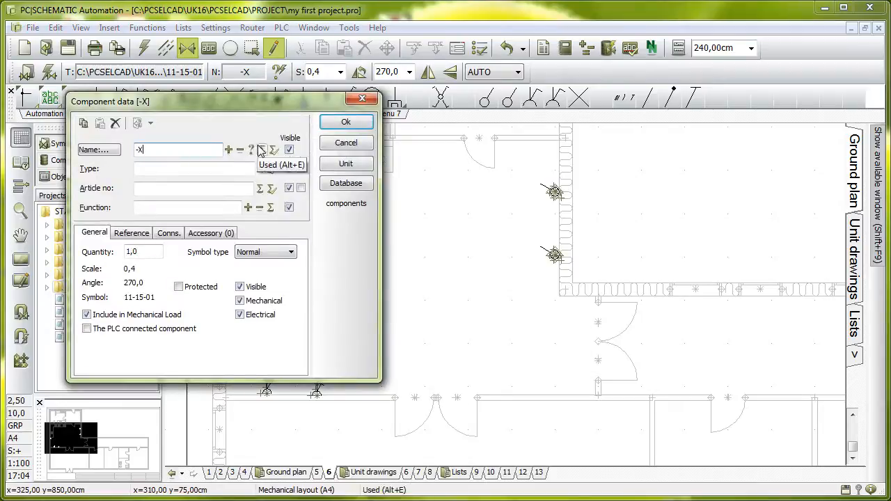
{"action": "left_click", "coordinate": [252, 149]}
{"action": "left_click", "coordinate": [289, 150]}
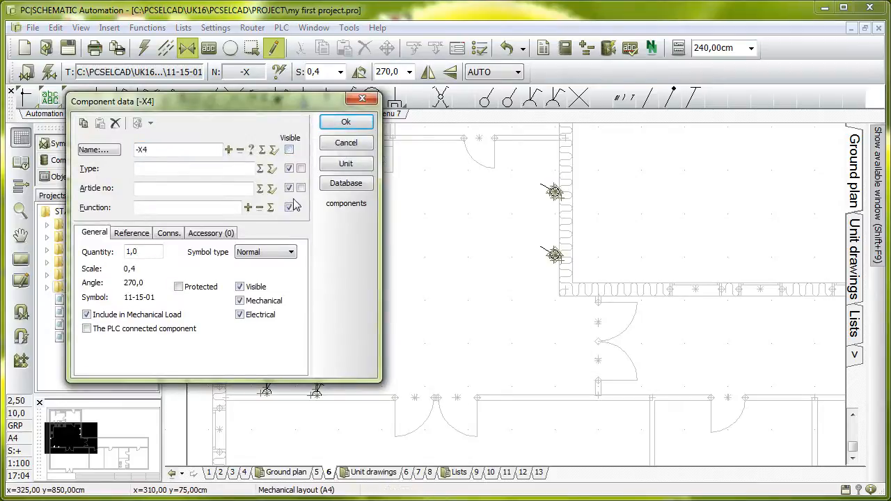
{"action": "left_click", "coordinate": [341, 164]}
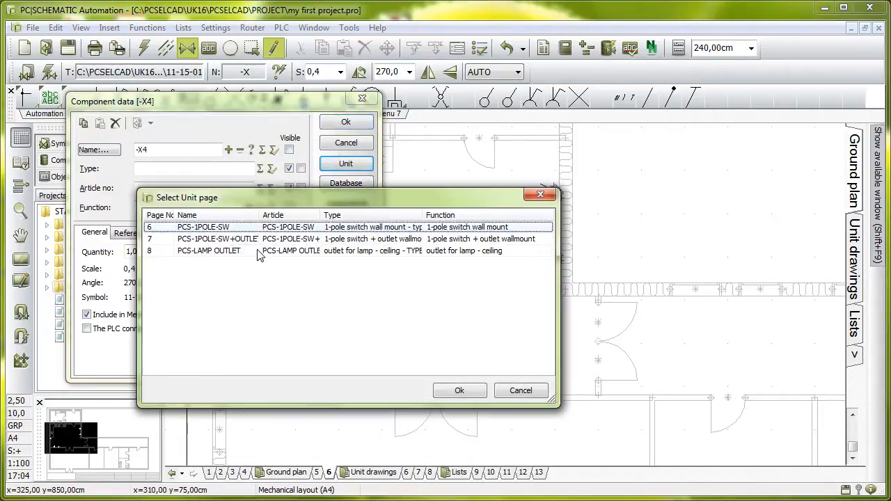
{"action": "double_click", "coordinate": [259, 251]}
{"action": "left_click", "coordinate": [340, 123]}
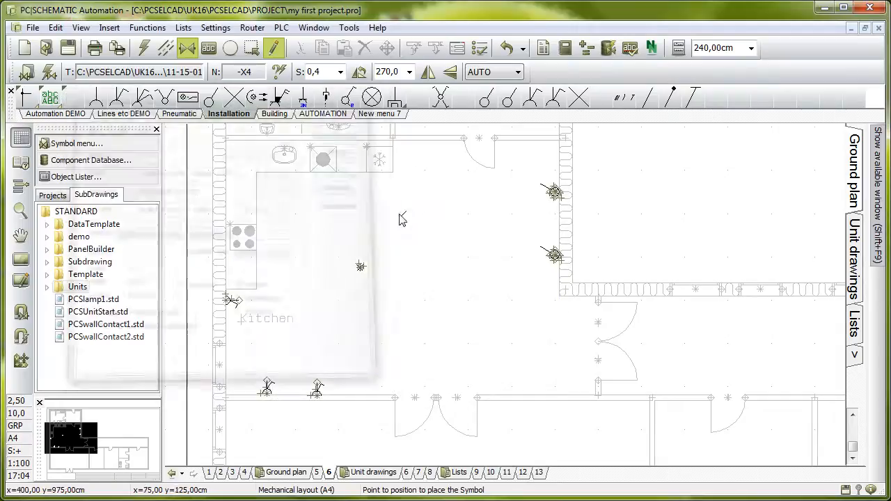
- Place a second lamp outlet to the right of -X4 with the next free name, -X5, and end symbol placement
{"action": "left_click", "coordinate": [435, 265]}
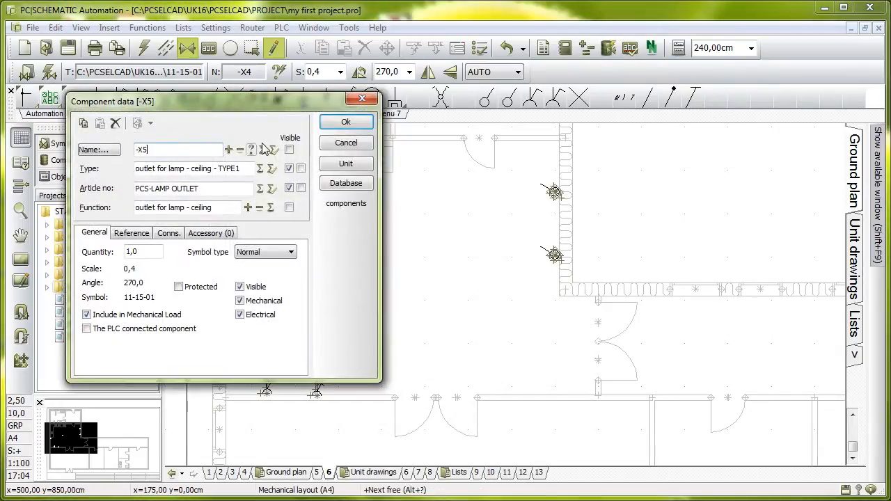
{"action": "key", "text": "Return"}
{"action": "key", "text": "Escape"}
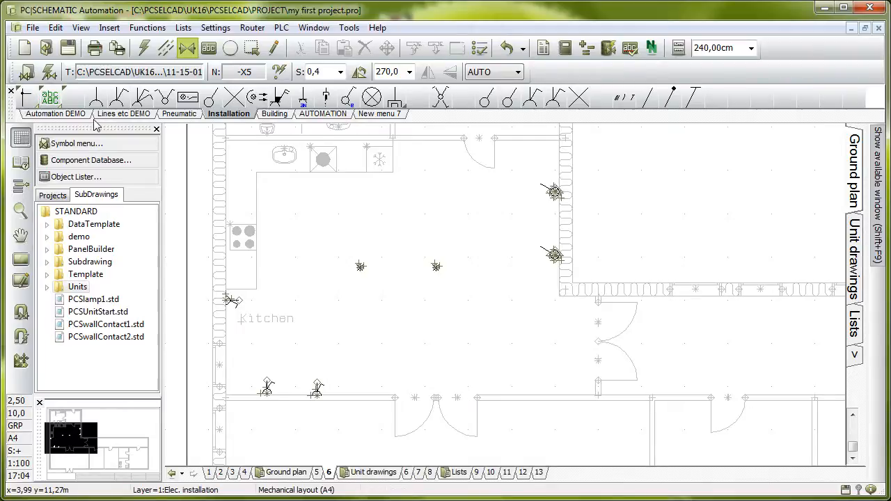
- Choose the 5-wire cable without screen as the electrical line and start it at the upper wall switch, -S2
{"action": "left_click", "coordinate": [127, 114]}
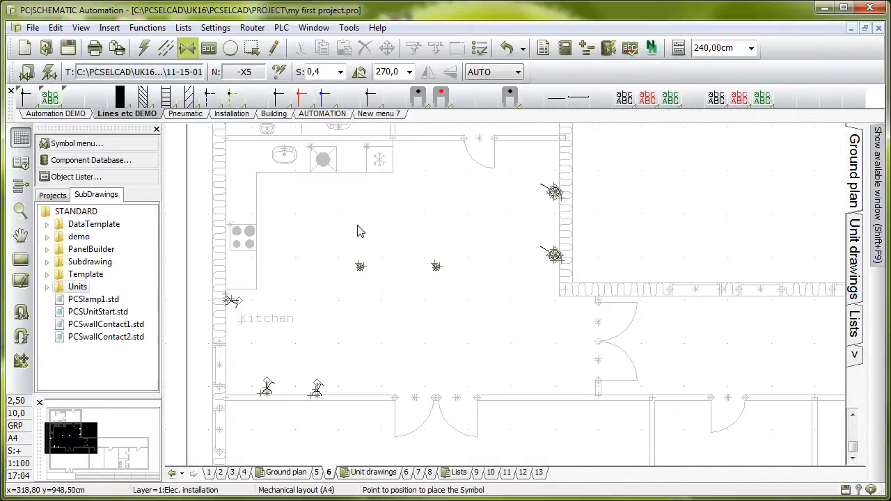
{"action": "left_click", "coordinate": [370, 98]}
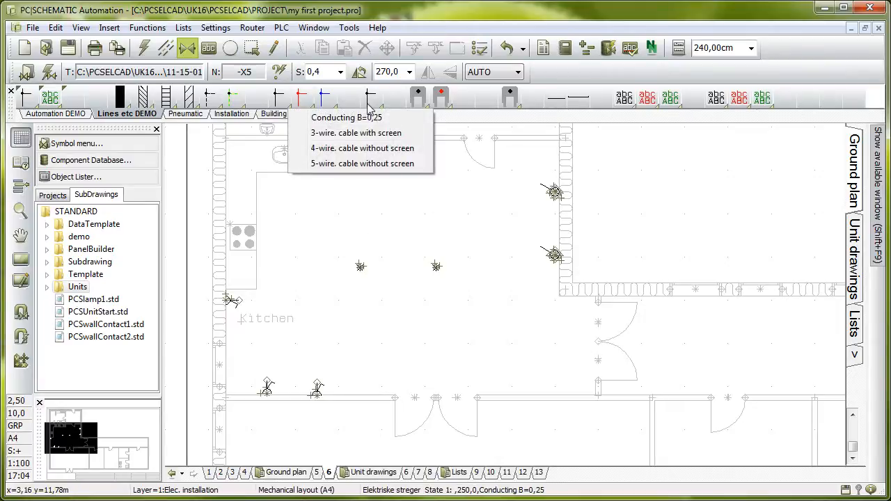
{"action": "left_click", "coordinate": [367, 164]}
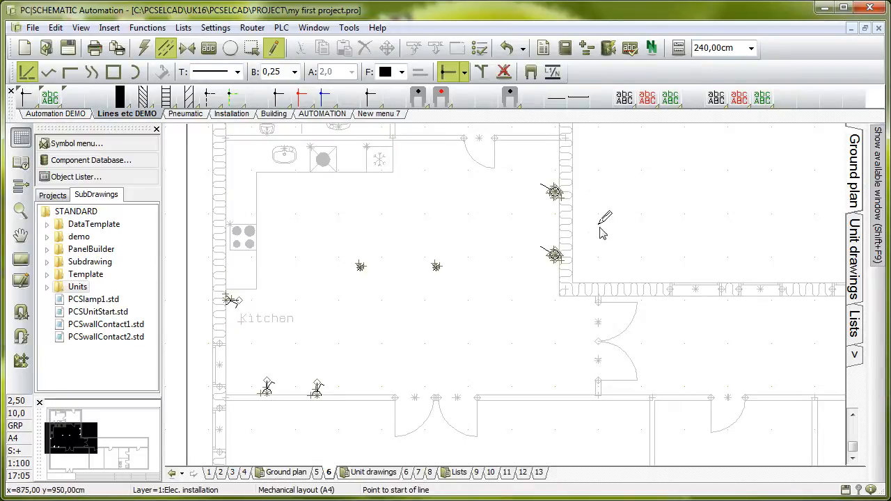
{"action": "left_click", "coordinate": [555, 196]}
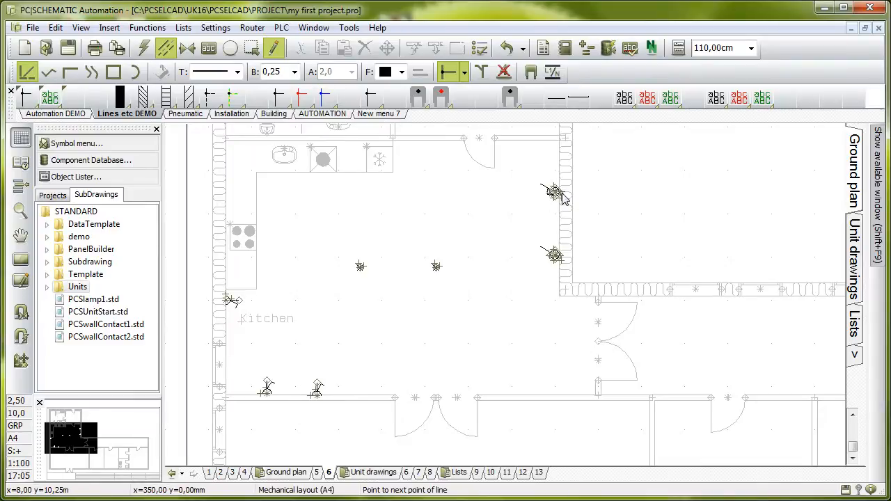
{"action": "left_click", "coordinate": [553, 194]}
- Set the elevation to 0 mm and route the cable through the wall down to the lower switch, -S3
{"action": "left_click", "coordinate": [751, 49]}
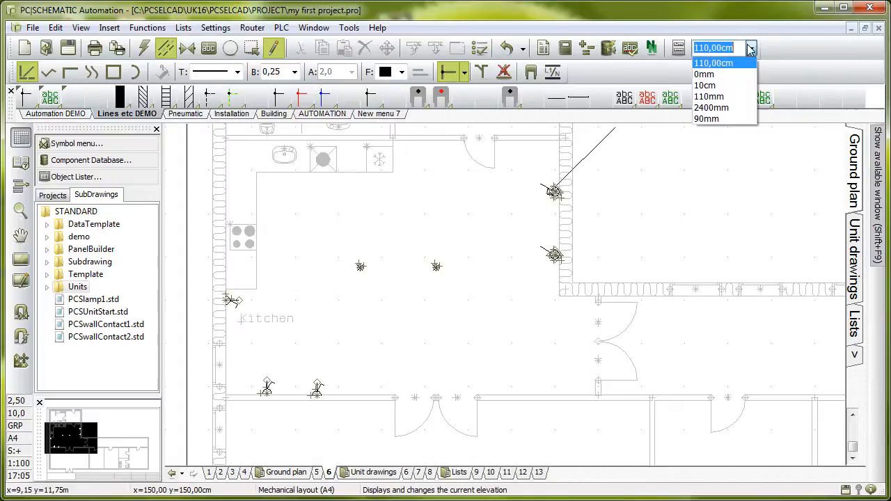
{"action": "left_click", "coordinate": [720, 75]}
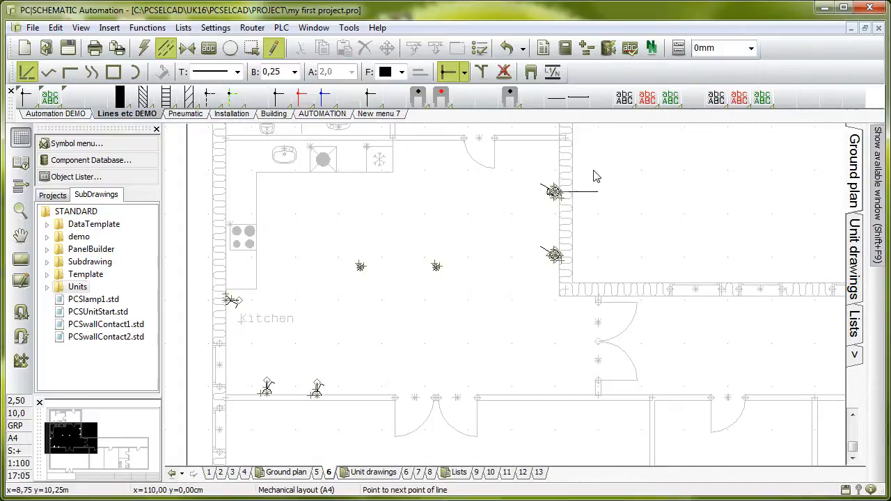
{"action": "left_click", "coordinate": [566, 193]}
{"action": "left_click", "coordinate": [566, 257]}
{"action": "left_click", "coordinate": [555, 254]}
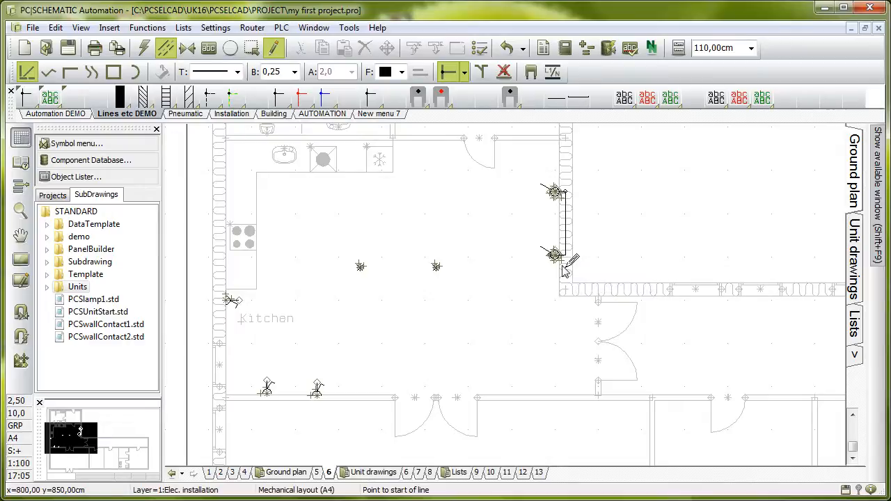
- Draw a cable from the wall at switch -S3 to ceiling lamp outlet -X5, with the elevation set to 2400 mm
{"action": "left_click", "coordinate": [567, 278]}
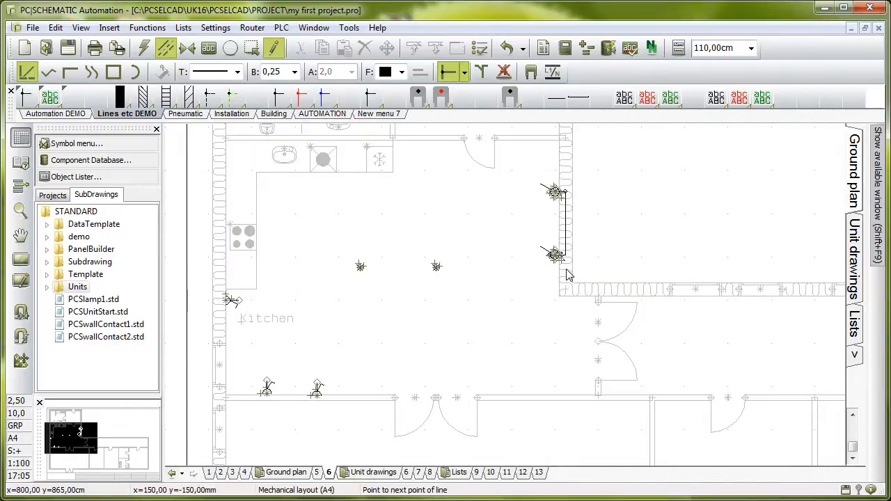
{"action": "left_click", "coordinate": [751, 48]}
{"action": "left_click", "coordinate": [727, 108]}
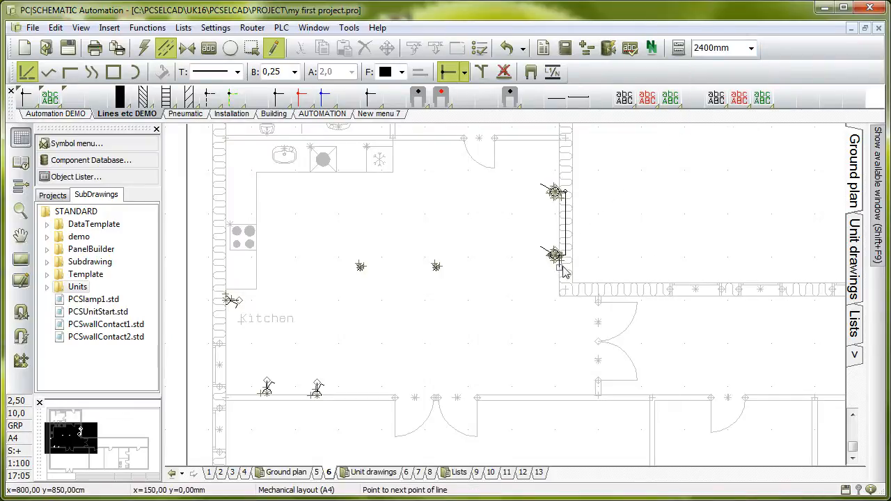
{"action": "left_click", "coordinate": [436, 267]}
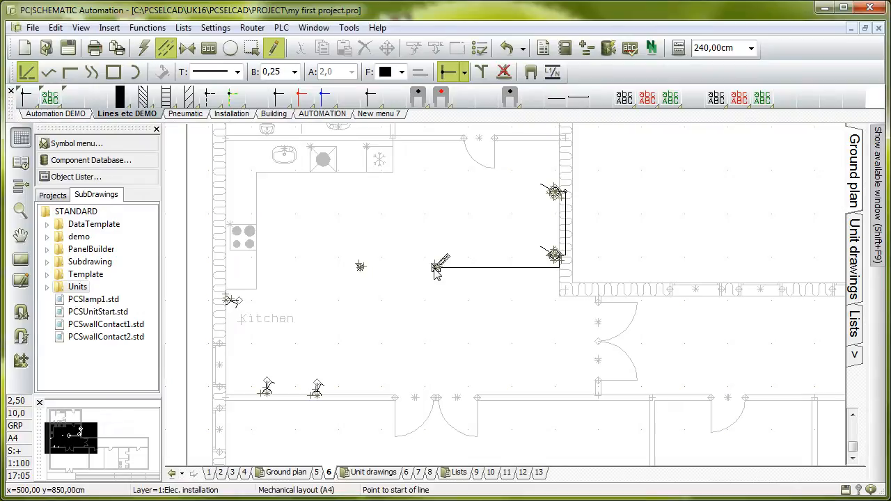
- Draw a cable from lamp outlet -X5 to lamp outlet -X4 and start the next cable at -X4
{"action": "left_click", "coordinate": [436, 267]}
{"action": "left_click", "coordinate": [360, 268]}
{"action": "left_click", "coordinate": [359, 268]}
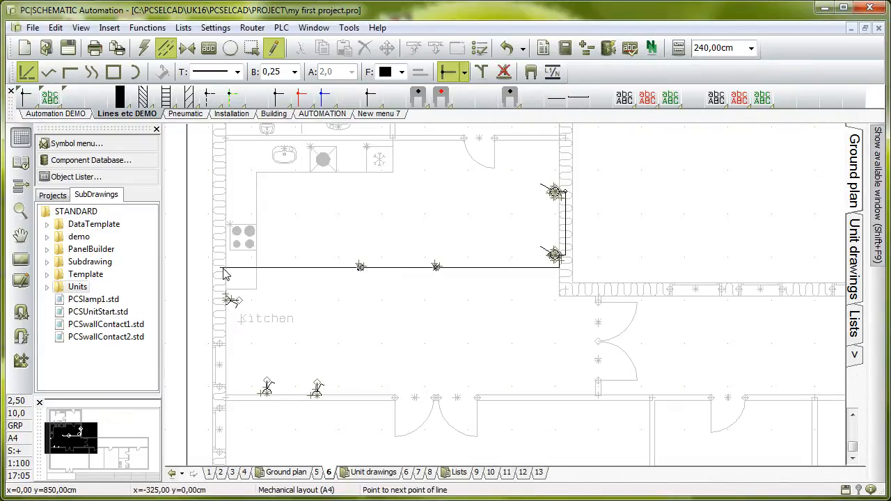
- Route the cable from -X4 into the wall beside the stove, set the elevation to 0 mm, and connect it to the switch outlet near the Kitchen label
{"action": "left_click", "coordinate": [751, 47]}
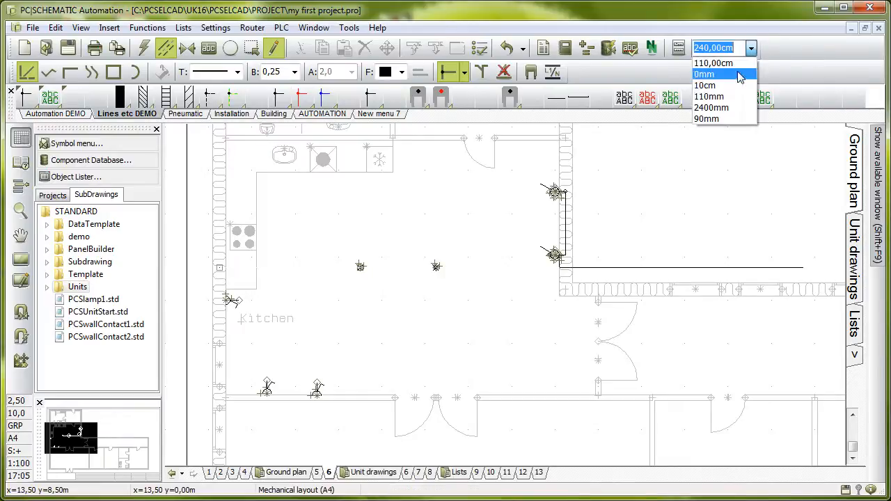
{"action": "left_click", "coordinate": [732, 82]}
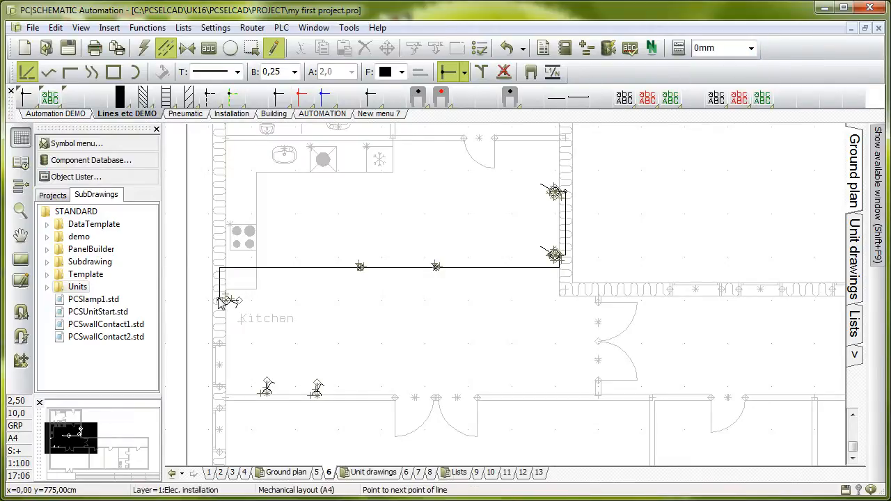
{"action": "left_click", "coordinate": [243, 305]}
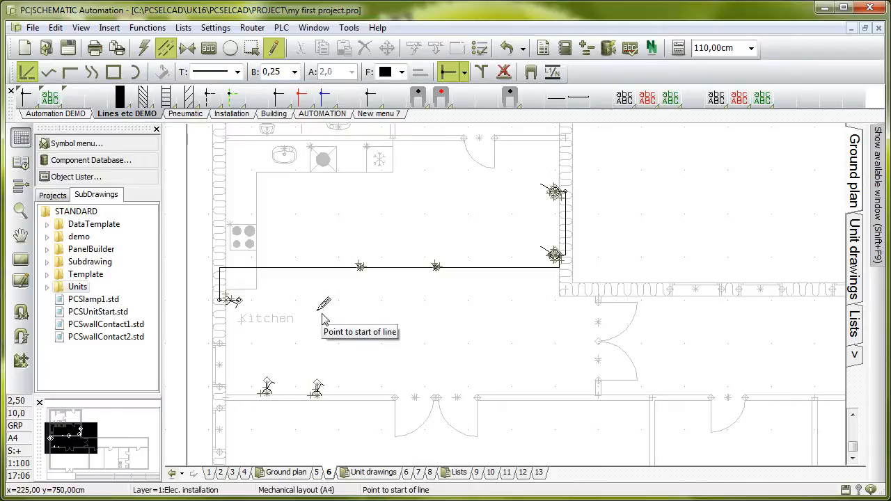
{"action": "key", "text": "Escape"}
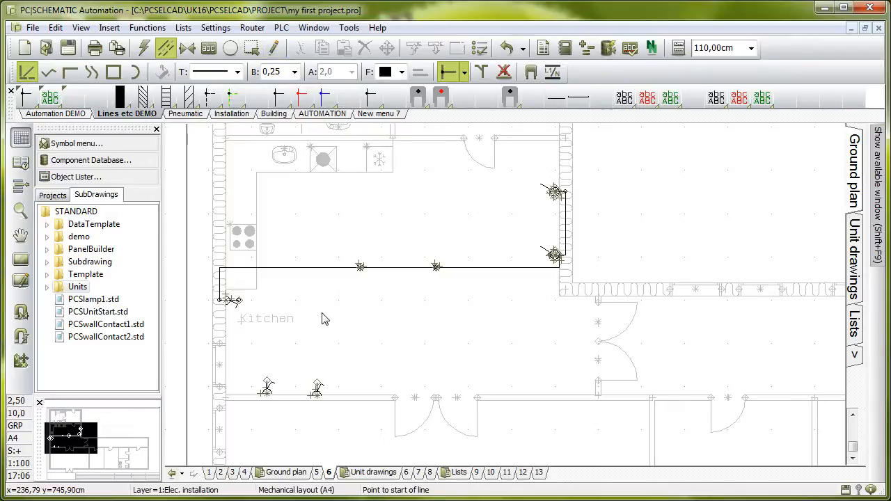
- Name the cable between switch -S3 and lamp outlet -X5 as -W1 and make its name visible
{"action": "double_click", "coordinate": [457, 272]}
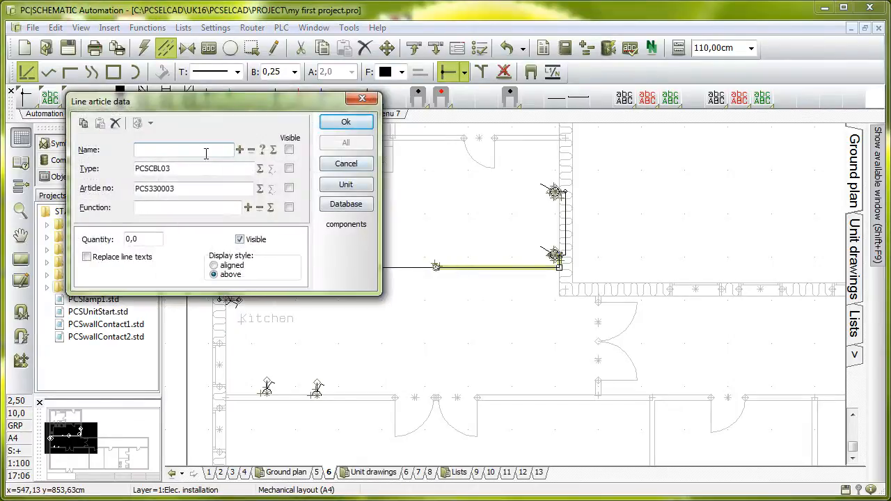
{"action": "type", "text": "-"}
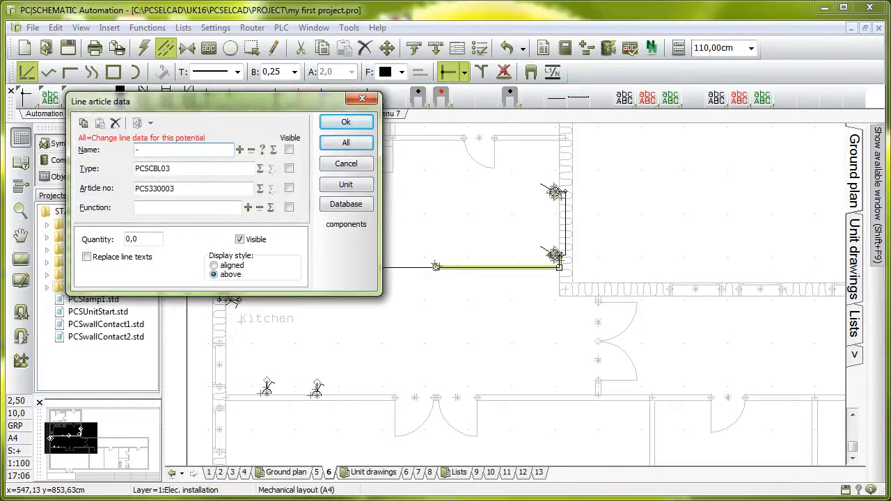
{"action": "type", "text": "W1"}
{"action": "left_click", "coordinate": [289, 150]}
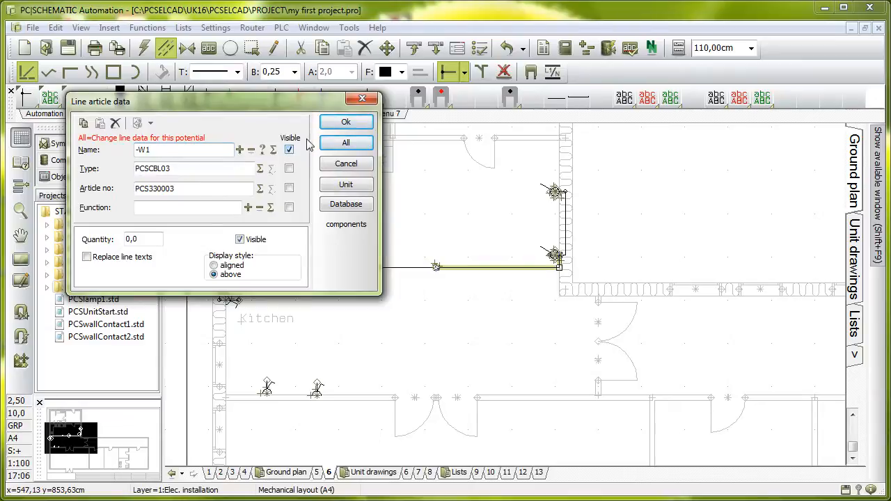
{"action": "left_click", "coordinate": [346, 123]}
- Hide the name text of cable -W1 on the ground plan and deselect the cable
{"action": "double_click", "coordinate": [458, 272]}
{"action": "left_click", "coordinate": [290, 150]}
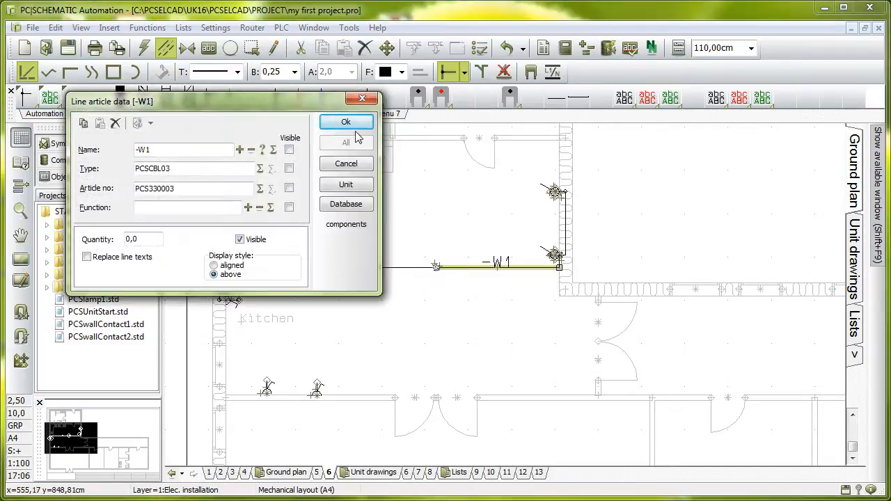
{"action": "left_click", "coordinate": [346, 123]}
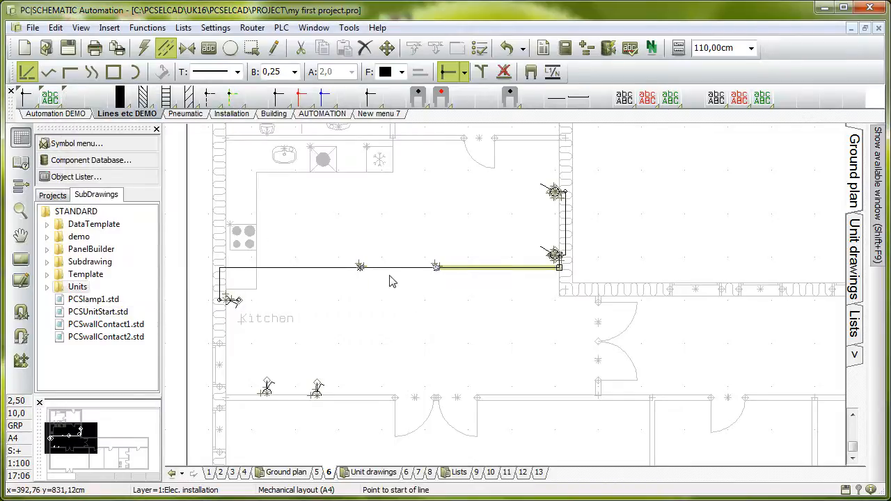
{"action": "key", "text": "Escape"}
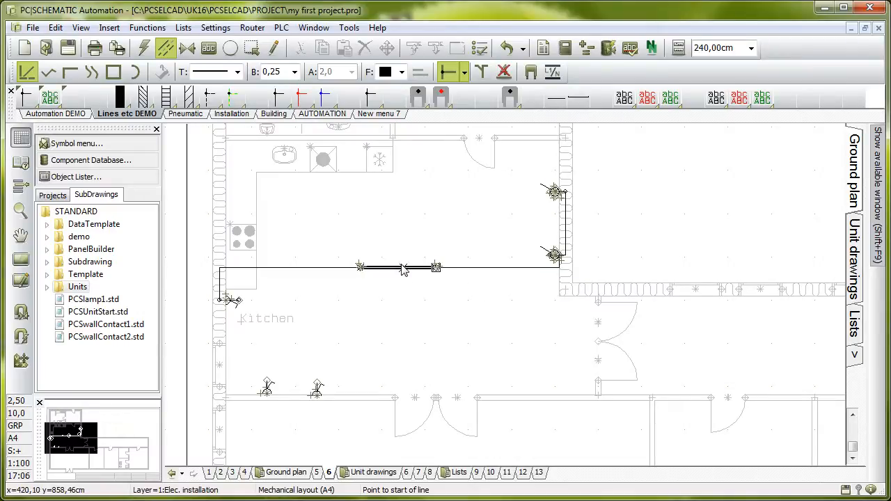
- Name the cable between the two lamp outlets -X4 and -X5 as -W2
{"action": "left_click", "coordinate": [402, 268]}
{"action": "double_click", "coordinate": [402, 268]}
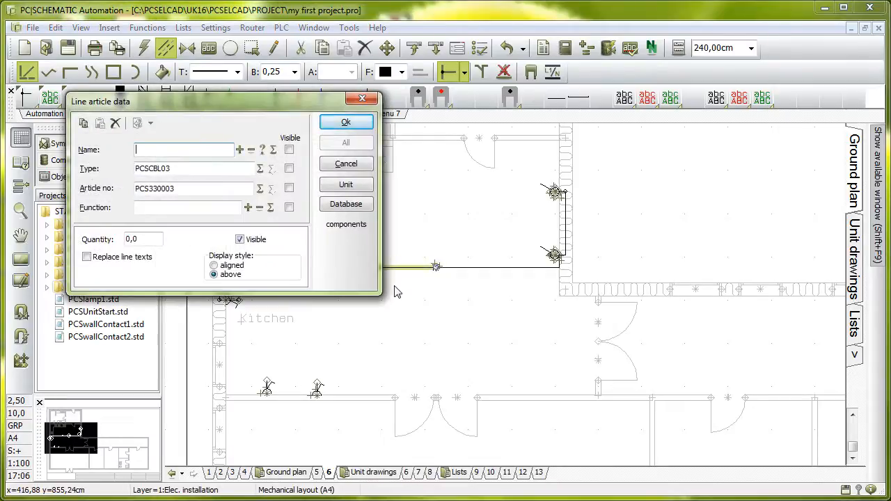
{"action": "type", "text": "-W2"}
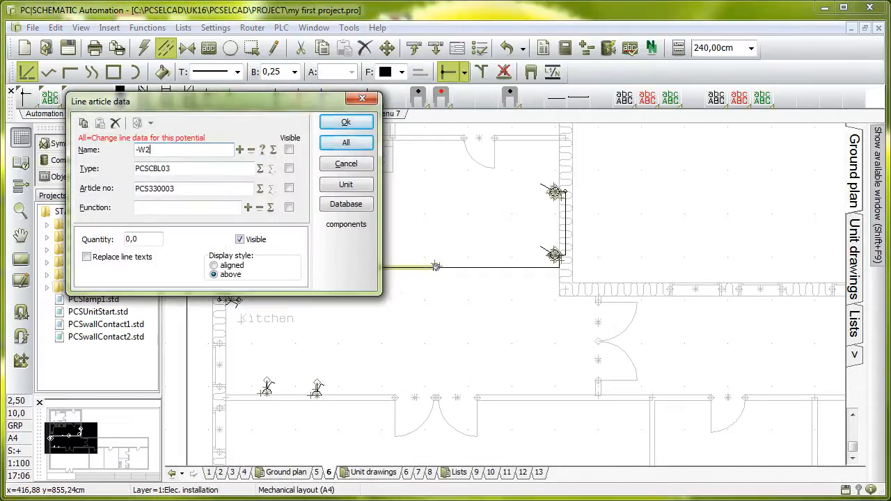
{"action": "left_click", "coordinate": [346, 122]}
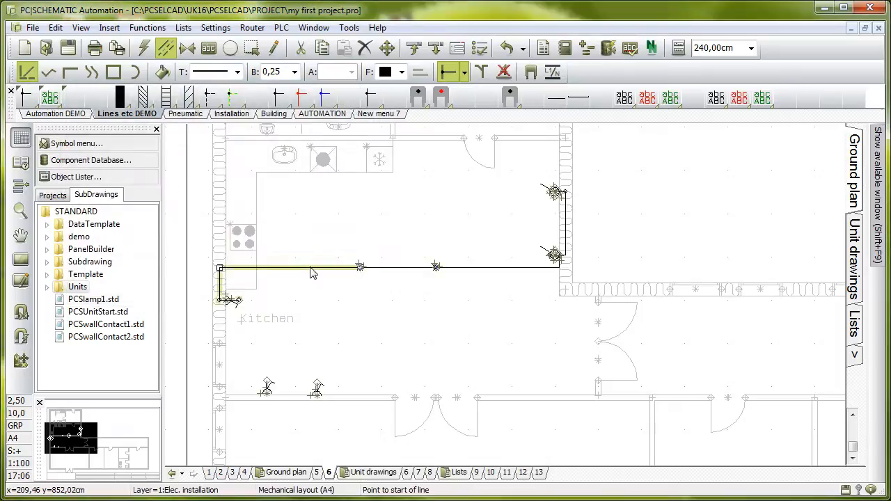
- Name the cable from lamp outlet -X4 to the switch outlet near the Kitchen label as -W3
{"action": "double_click", "coordinate": [312, 273]}
{"action": "type", "text": "-W3"}
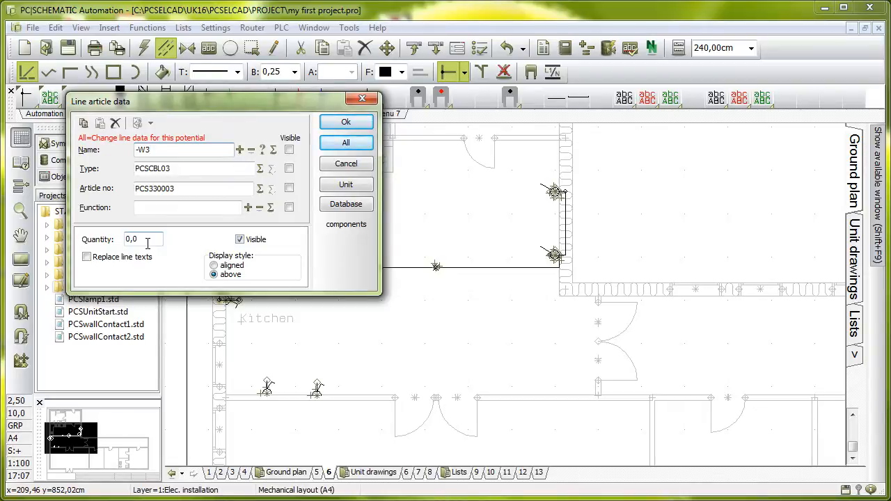
{"action": "left_click", "coordinate": [330, 127]}
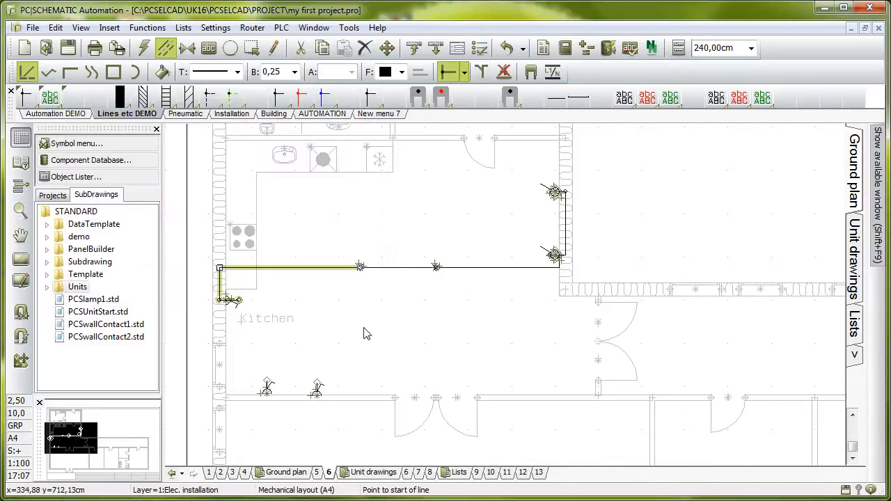
{"action": "left_click", "coordinate": [386, 313]}
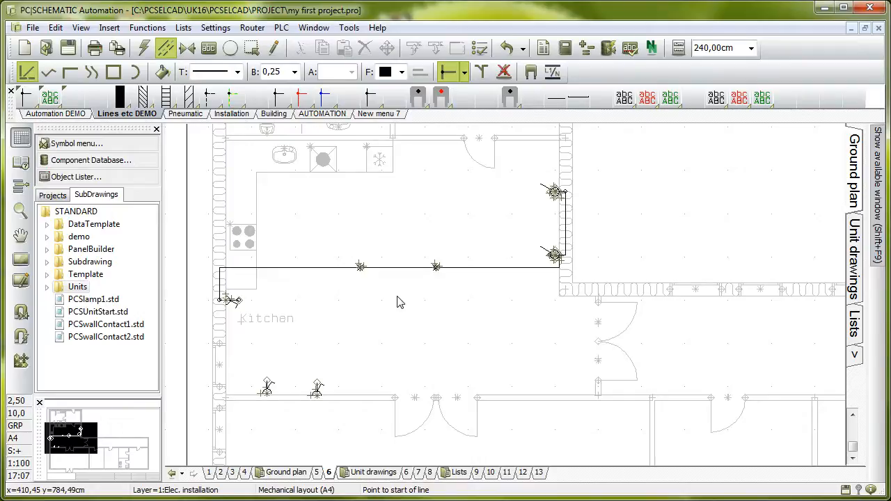
- Place the installation conductor symbol 11-11-04 unnamed on cable -W1, just past lamp outlet -X5 towards switch -S3
{"action": "left_click", "coordinate": [233, 114]}
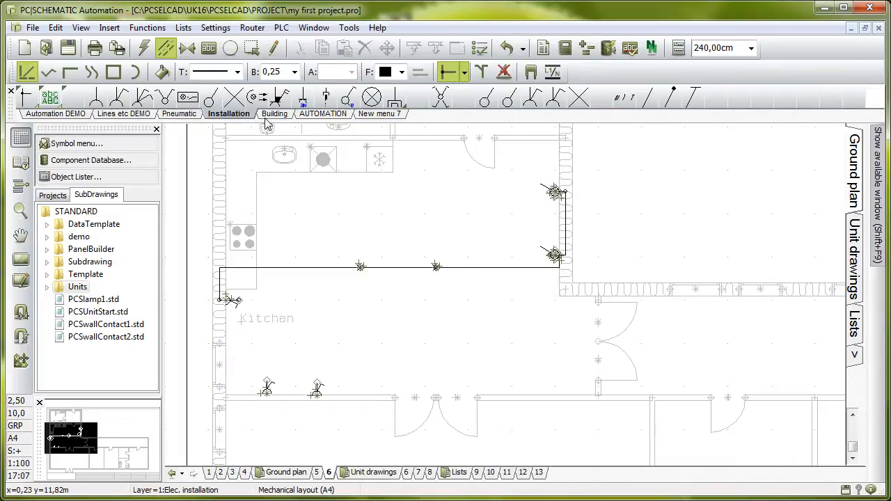
{"action": "left_click", "coordinate": [626, 99]}
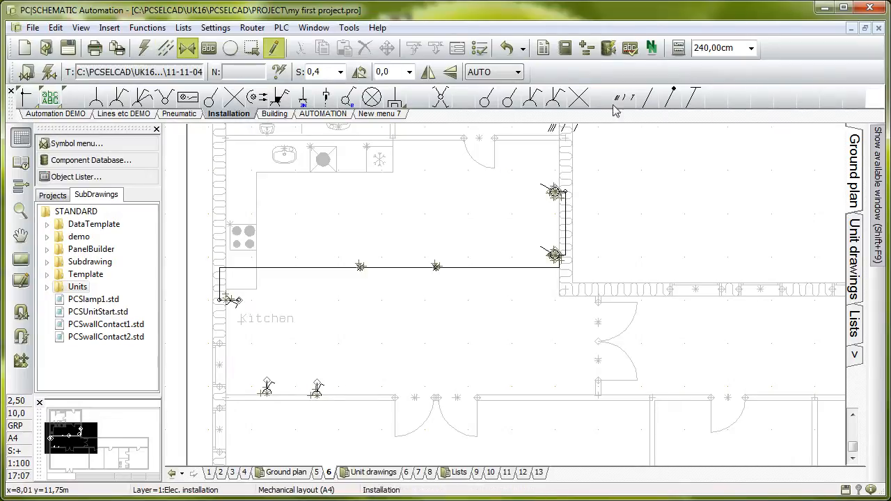
{"action": "left_click", "coordinate": [492, 271]}
{"action": "left_click", "coordinate": [348, 119]}
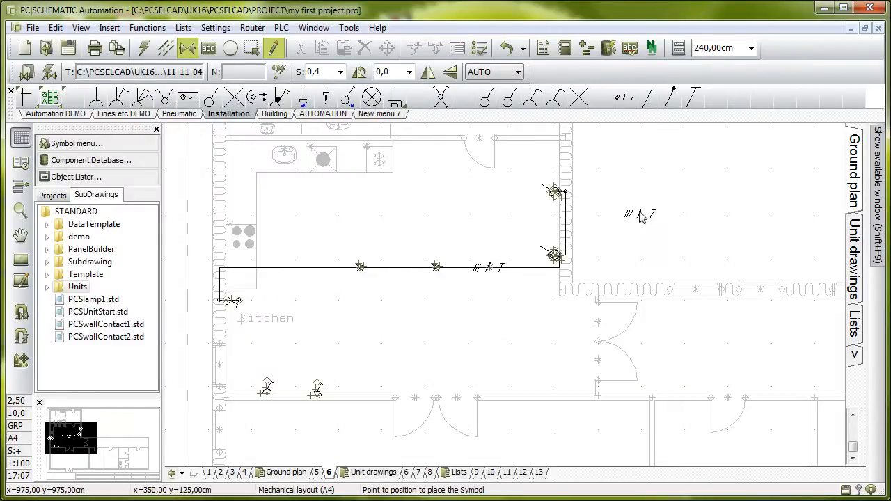
- Try placing the conductor symbol 11-11F01 on cable -W2 between the two lamp outlets
{"action": "left_click", "coordinate": [648, 99]}
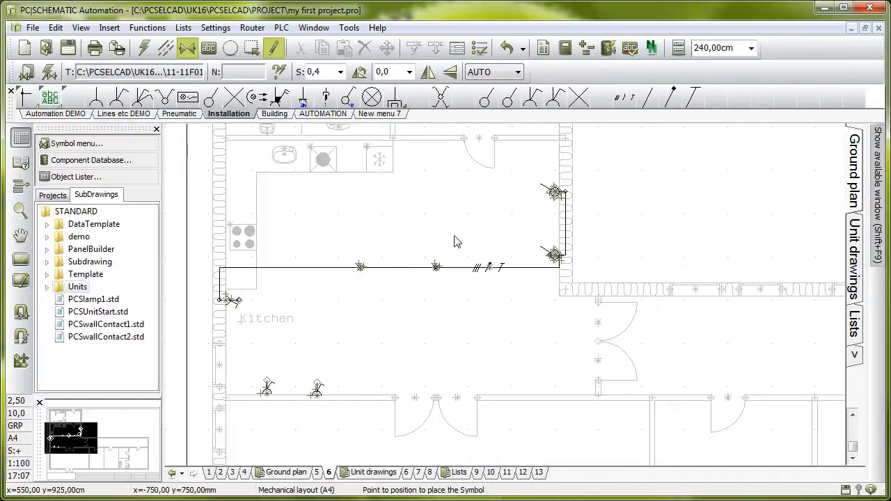
{"action": "left_click", "coordinate": [394, 269]}
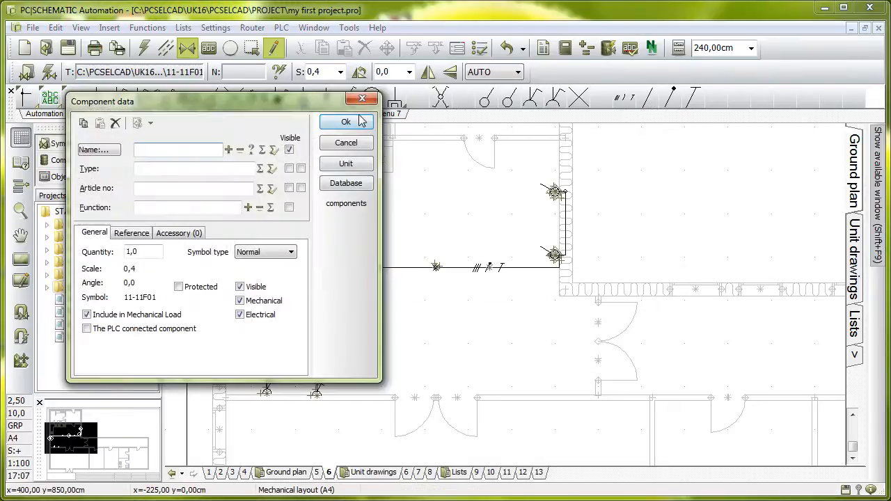
{"action": "left_click", "coordinate": [362, 121]}
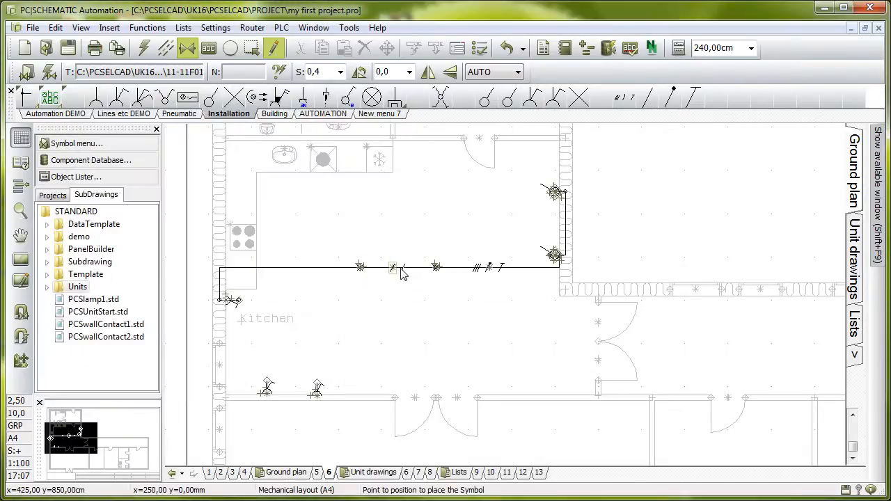
{"action": "key", "text": "Escape"}
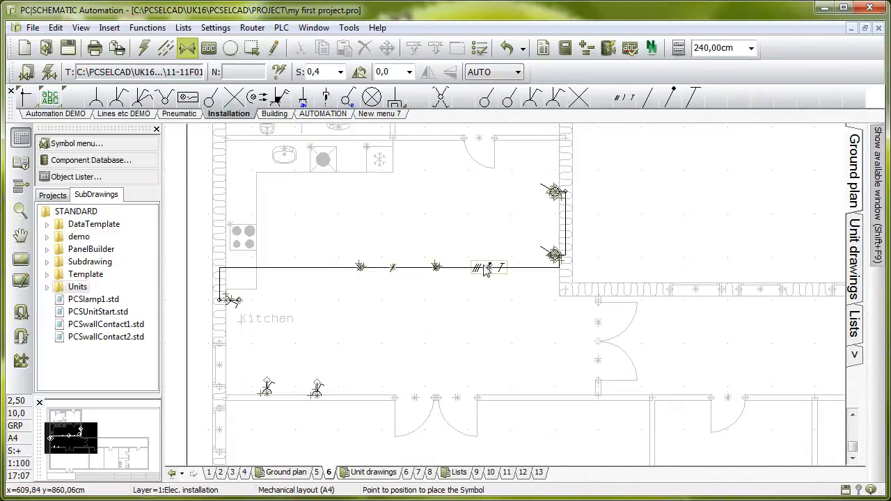
{"action": "key", "text": "ctrl+z"}
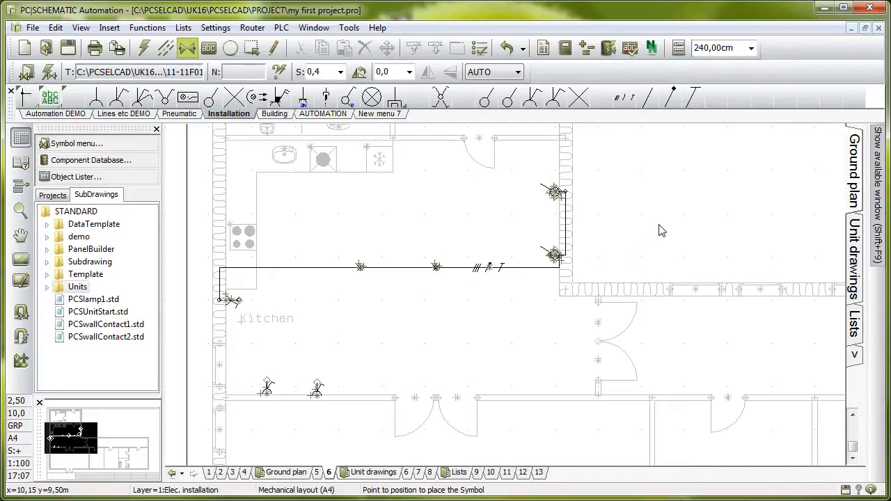
- Update the list on unit drawing page 6, the single pole switch
{"action": "left_click", "coordinate": [406, 473]}
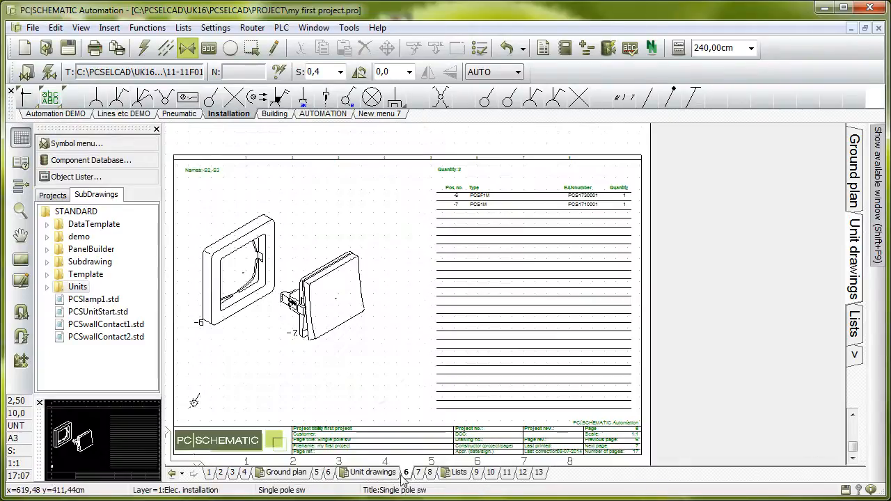
{"action": "right_click", "coordinate": [249, 187]}
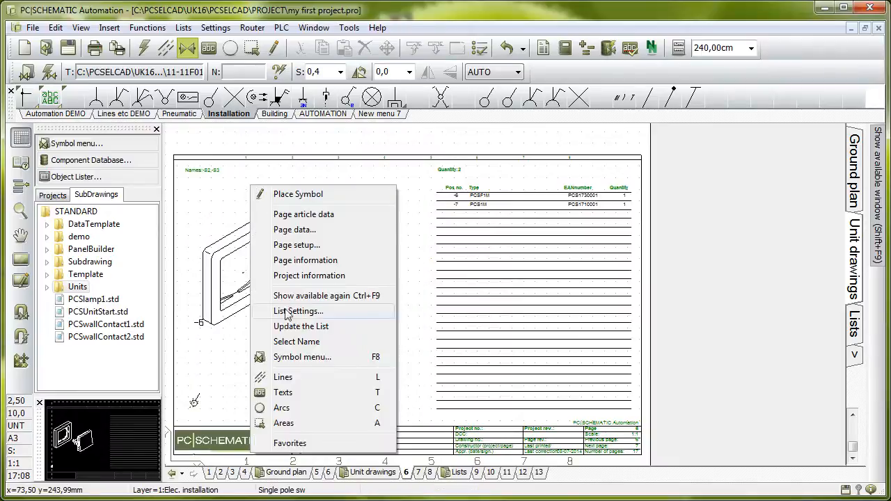
{"action": "left_click", "coordinate": [306, 327]}
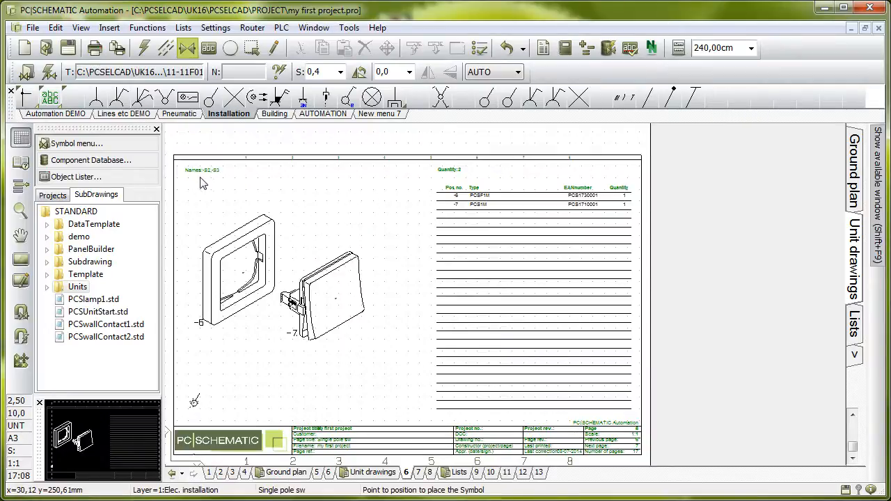
- Update the list on unit drawing page 7, the single pole switch with outlet, and return to ground plan page 6
{"action": "key", "text": "Page_Down"}
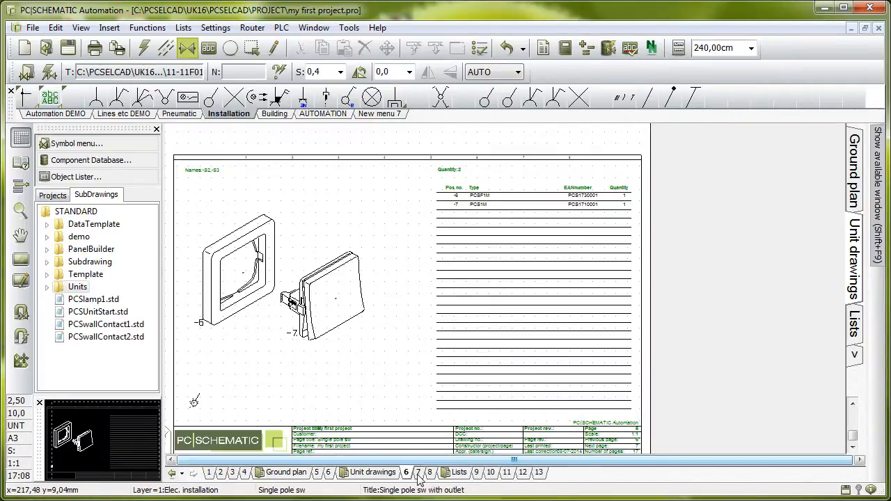
{"action": "right_click", "coordinate": [292, 210]}
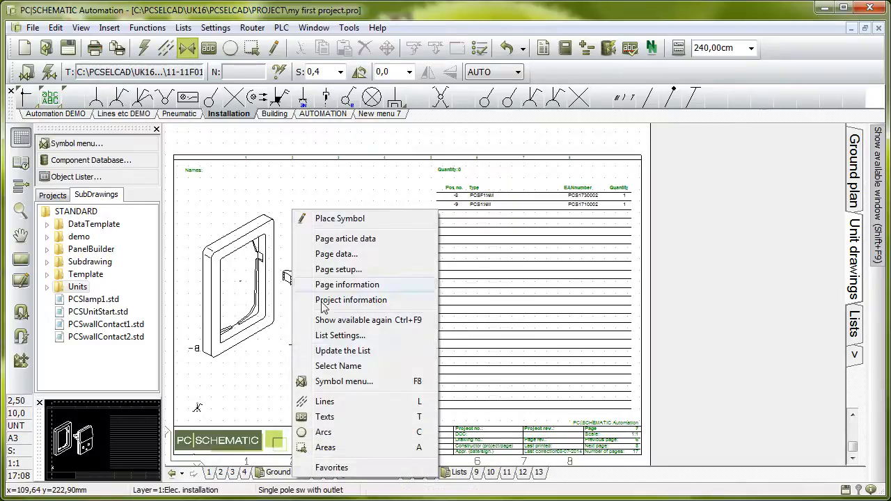
{"action": "left_click", "coordinate": [338, 351]}
{"action": "scroll", "coordinate": [218, 179], "scroll_direction": "up", "scroll_amount": 2}
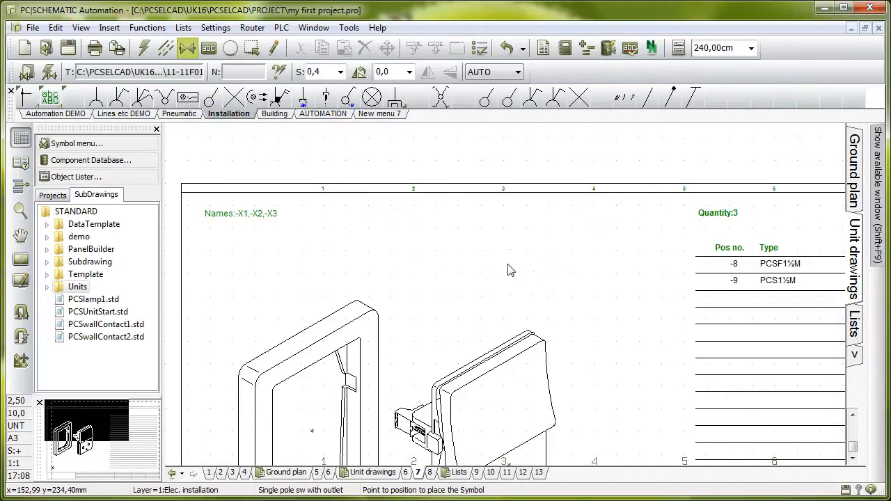
{"action": "scroll", "coordinate": [447, 248], "scroll_direction": "down", "scroll_amount": 1}
{"action": "scroll", "coordinate": [448, 248], "scroll_direction": "down", "scroll_amount": 1}
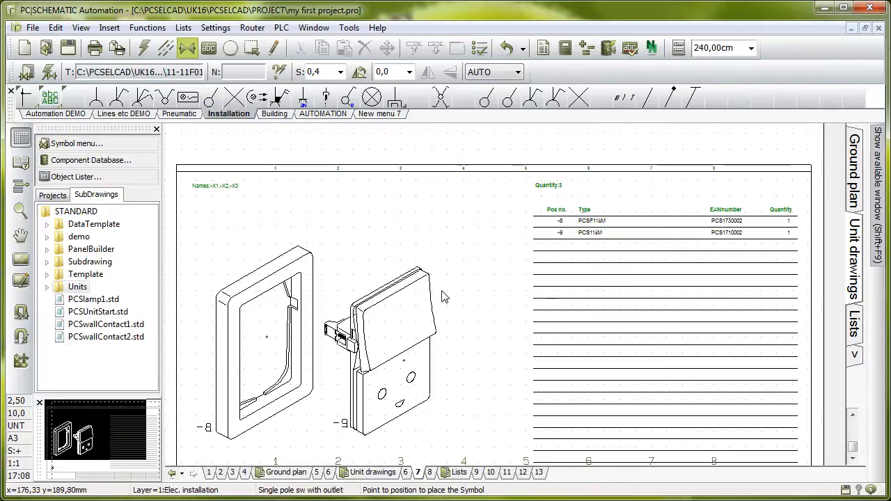
{"action": "left_click", "coordinate": [329, 472]}
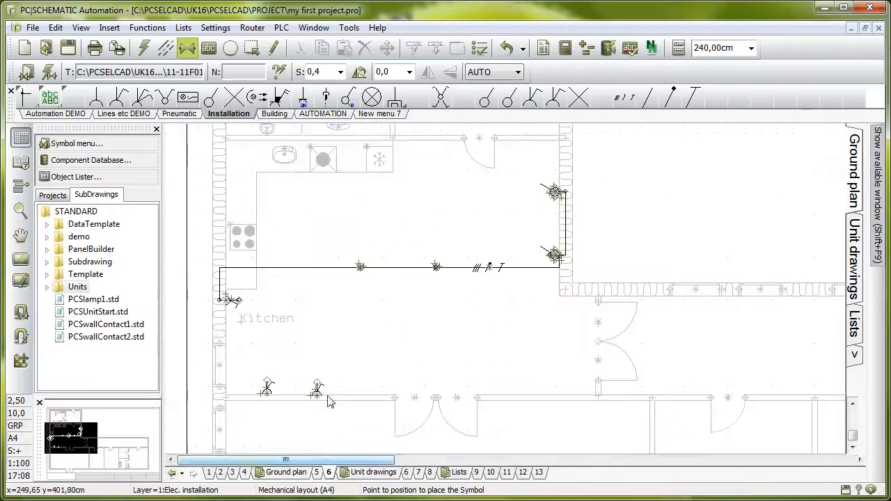